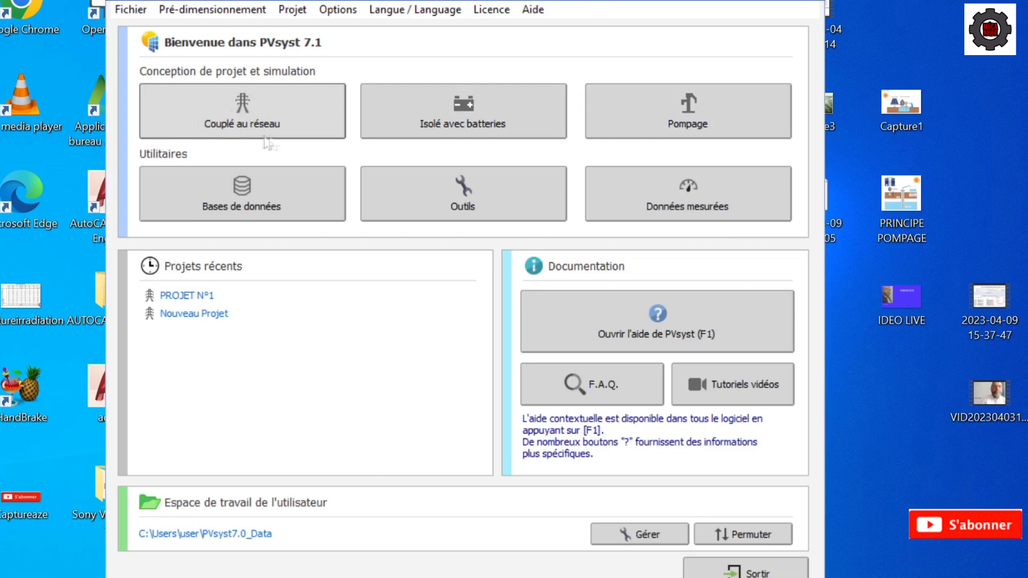
# Open the grid-connected project design and view the list of existing projects available for loading.
pyautogui.click(268, 119)
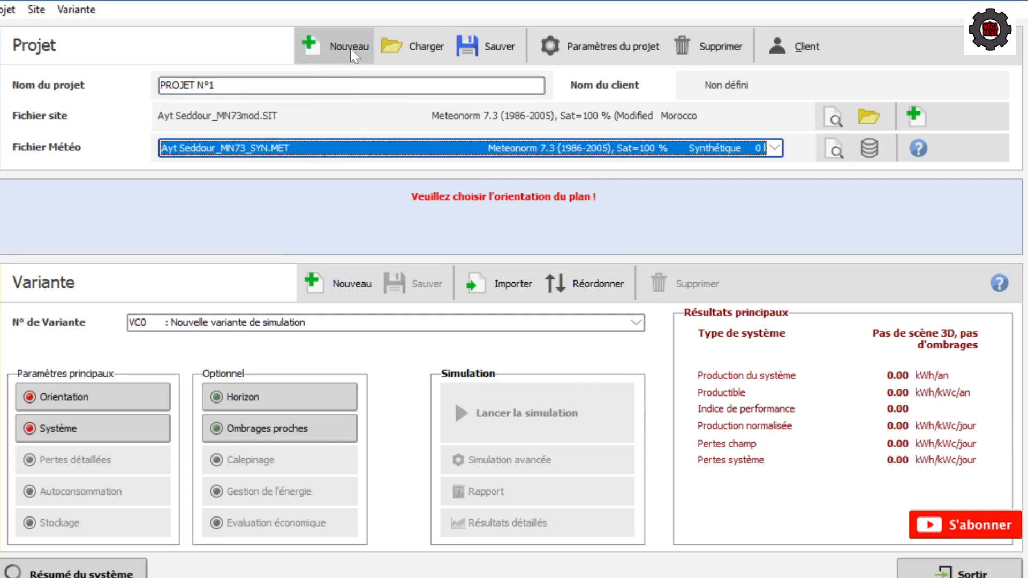
pyautogui.click(405, 54)
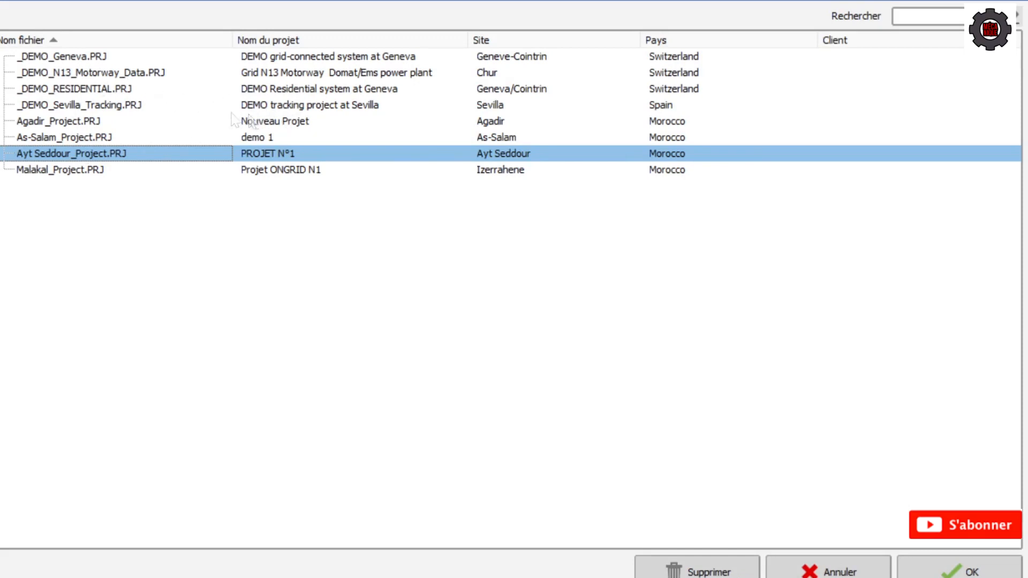
pyautogui.click(1015, 1)
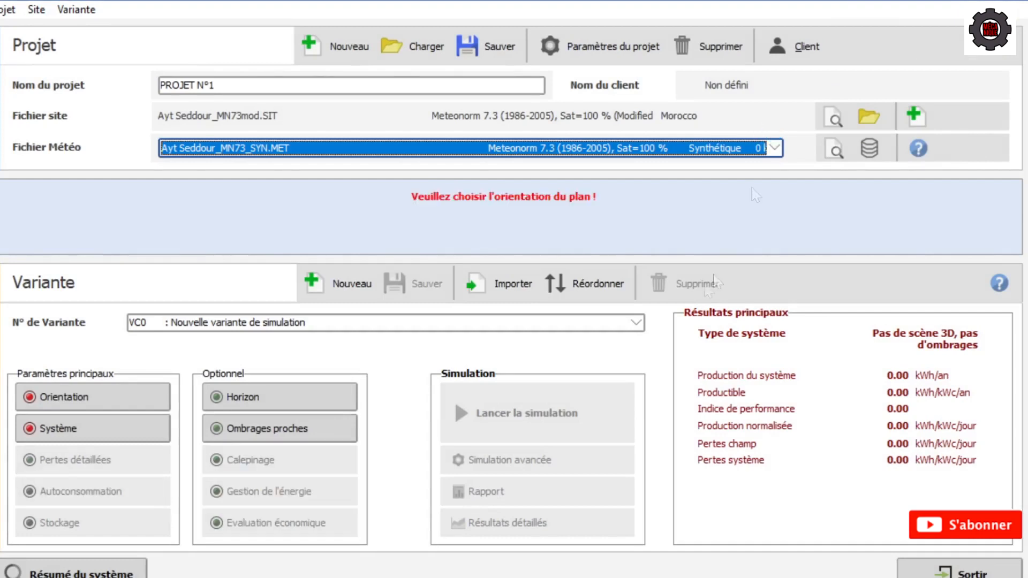
# Create a new project and name it "PROJET N°2".
pyautogui.click(351, 48)
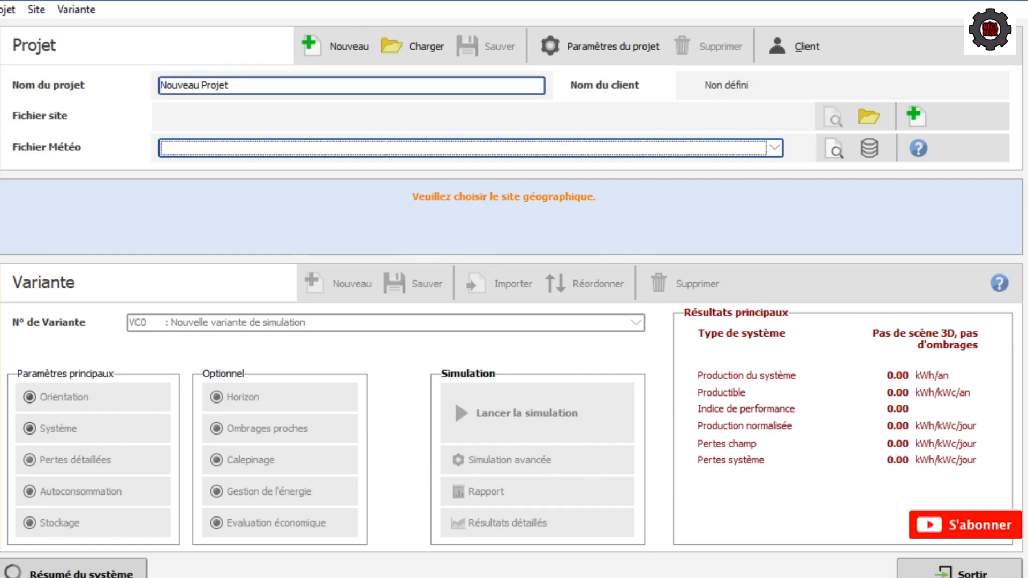
pyautogui.click(230, 85)
pyautogui.press('BackSpace')
pyautogui.press('BackSpace')
pyautogui.press('BackSpace')
pyautogui.press('BackSpace')
pyautogui.press('BackSpace')
pyautogui.press('BackSpace')
pyautogui.press('BackSpace')
pyautogui.press('BackSpace')
pyautogui.press('BackSpace')
pyautogui.press('BackSpace')
pyautogui.press('BackSpace')
pyautogui.press('BackSpace')
pyautogui.press('BackSpace')
pyautogui.press('BackSpace')
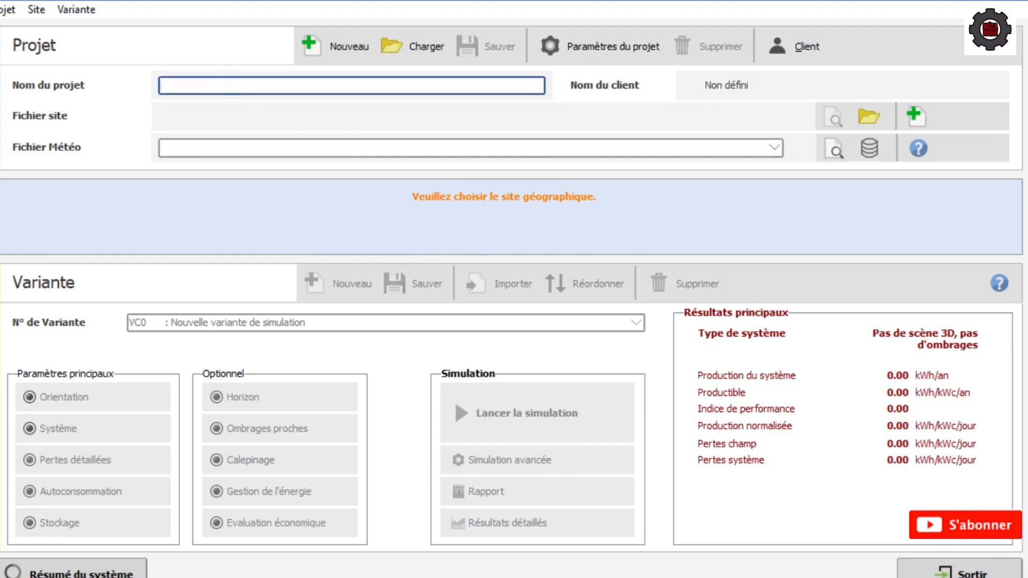
pyautogui.write('PROJET N°2')
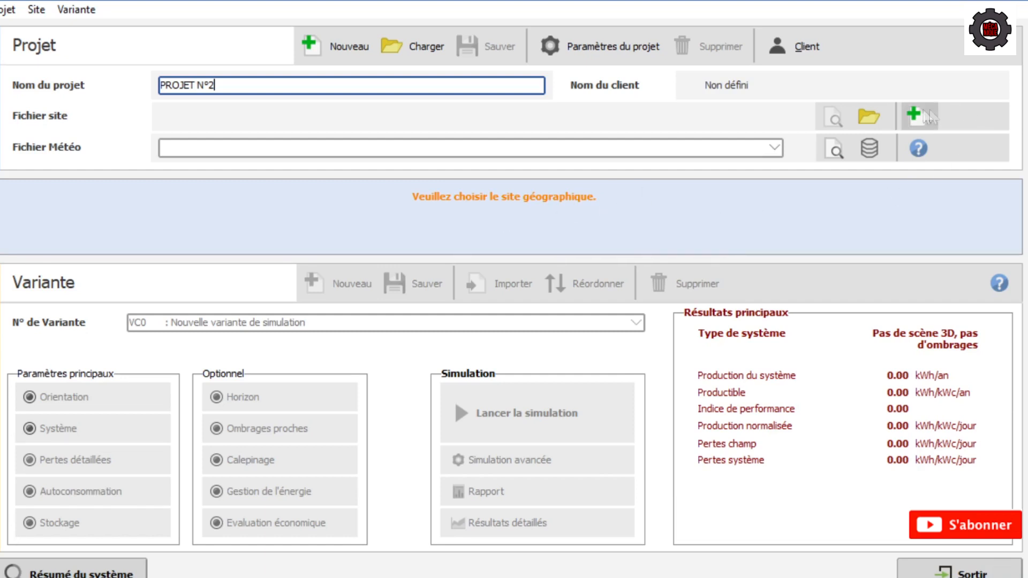
# Examine the existing geographical sites and the region filter options in the site database, leaving the selection unchanged.
pyautogui.click(868, 115)
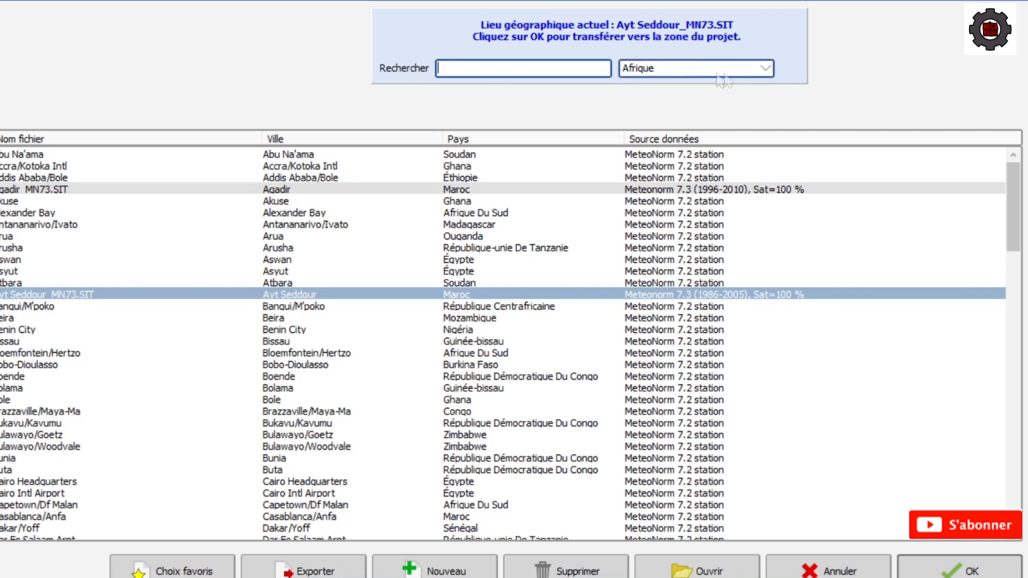
pyautogui.click(766, 70)
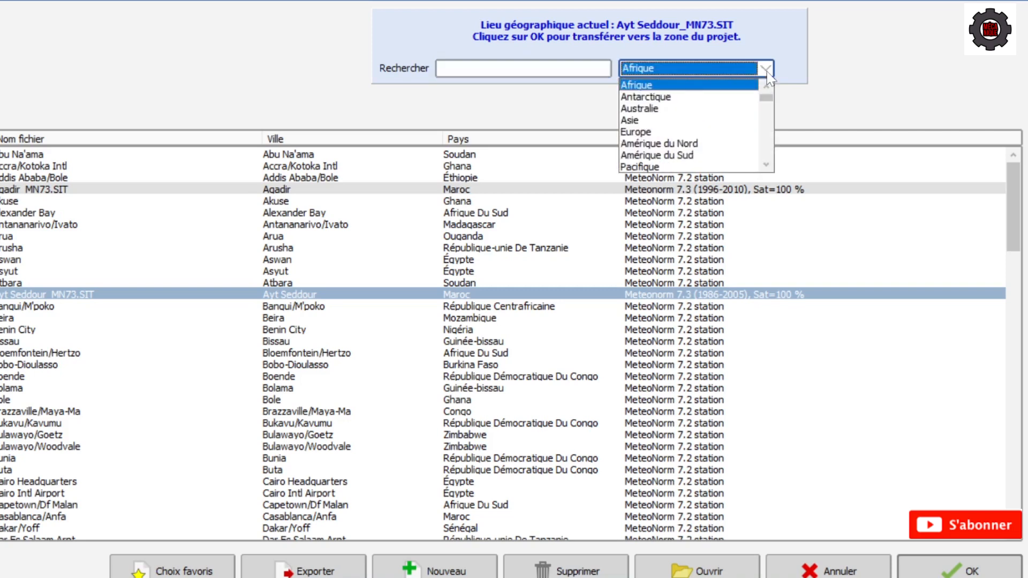
pyautogui.click(842, 92)
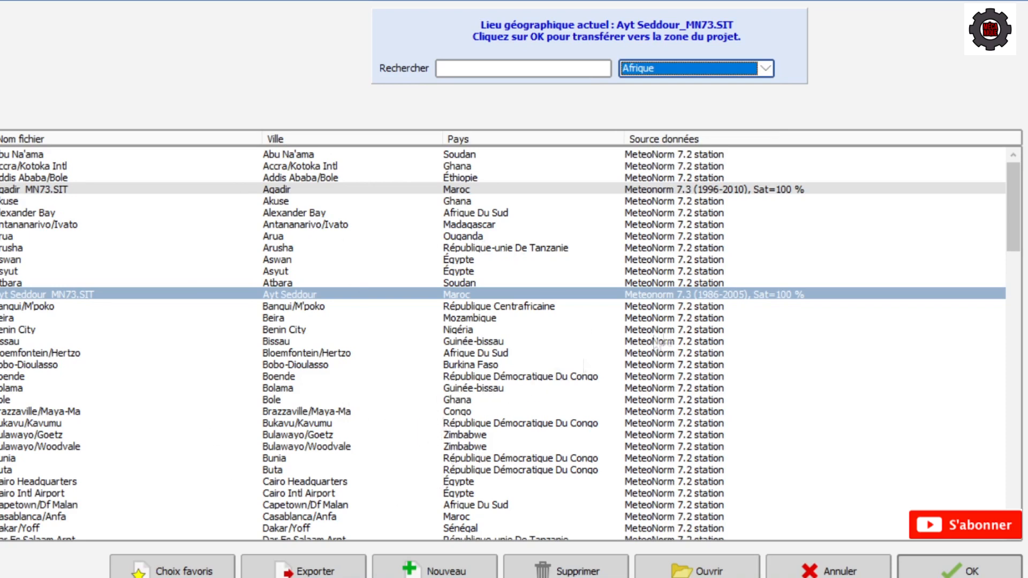
pyautogui.click(1020, 2)
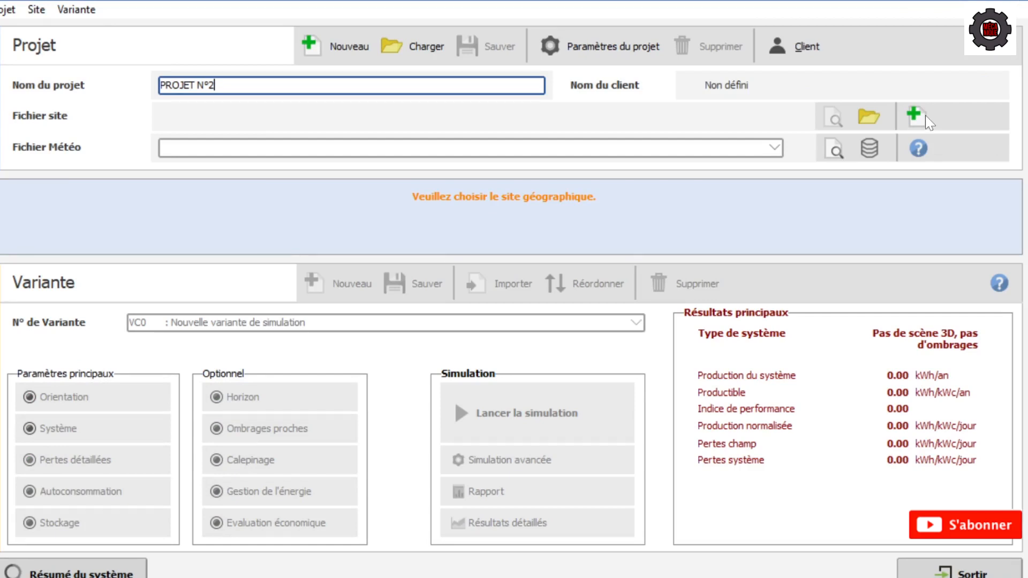
# Start a new geographical site for the project and mark a point in Morocco on the interactive map.
pyautogui.click(925, 115)
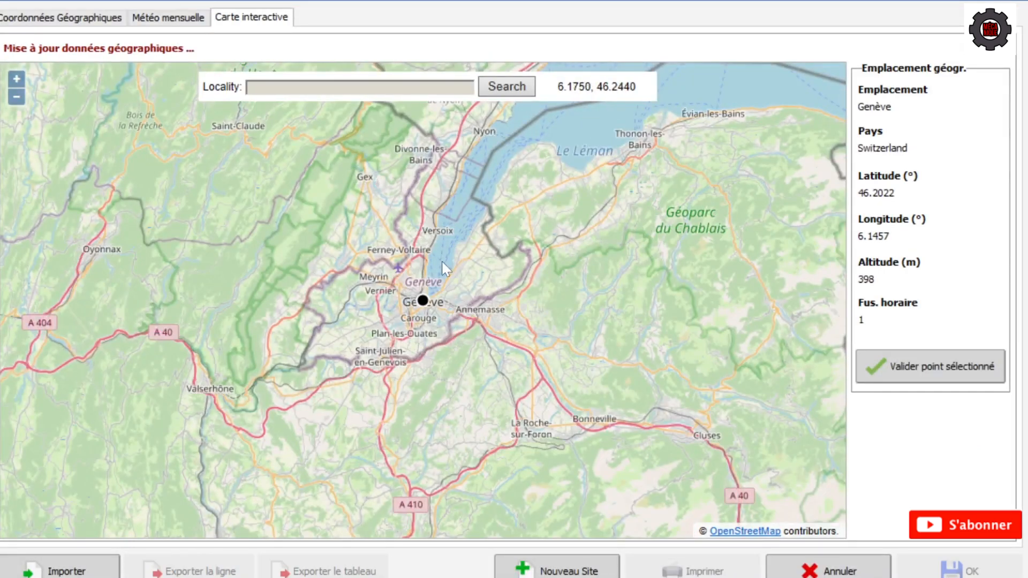
pyautogui.scroll(-4, 443, 262)
pyautogui.scroll(-3, 444, 265)
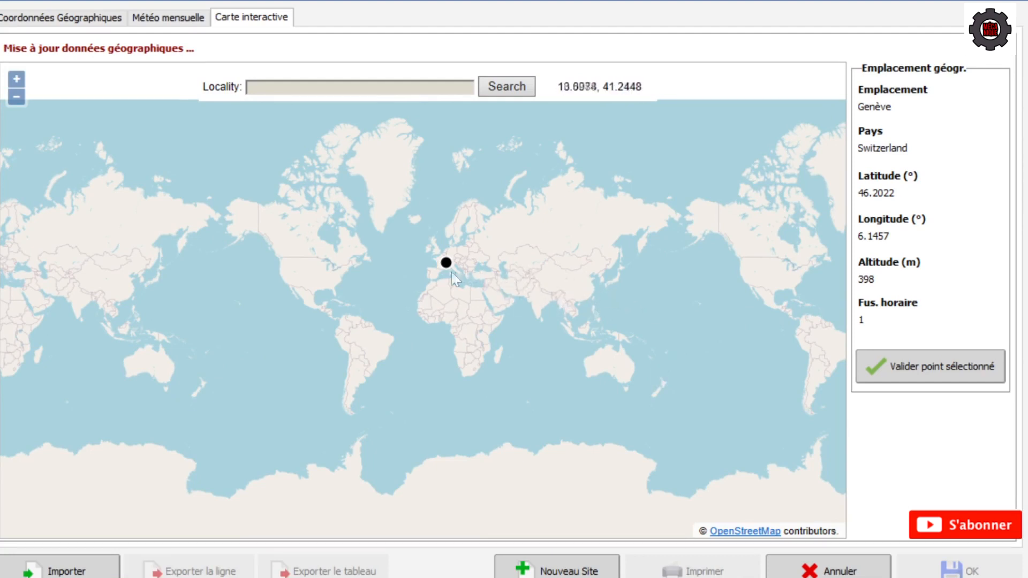
pyautogui.click(432, 287)
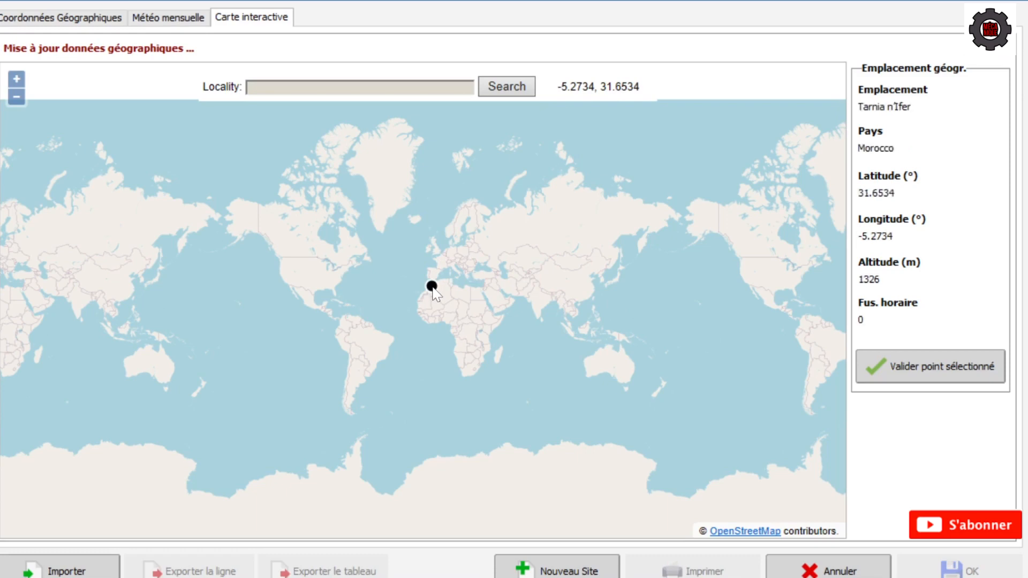
# Move the map point to Sidi Kasem Zemmal in Morocco's Casablanca-Settat region and validate it as the site location.
pyautogui.scroll(1, 433, 292)
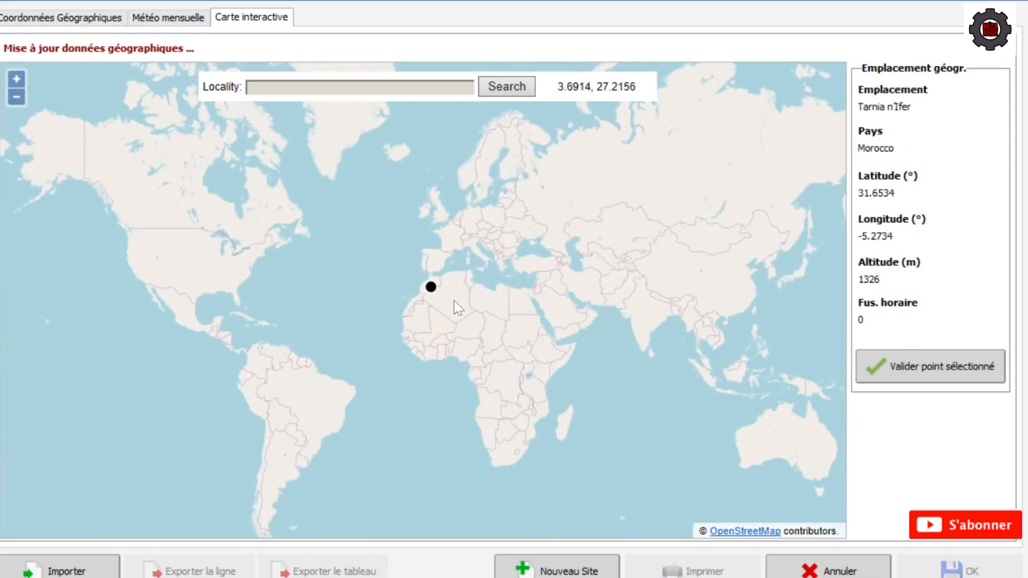
pyautogui.scroll(4, 458, 308)
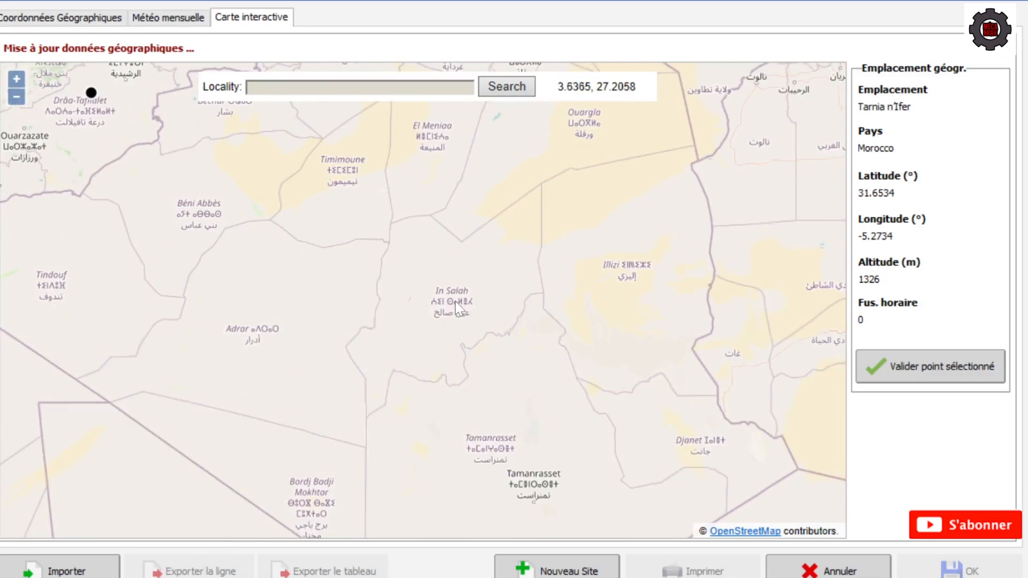
pyautogui.scroll(-2, 458, 308)
pyautogui.scroll(2, 380, 230)
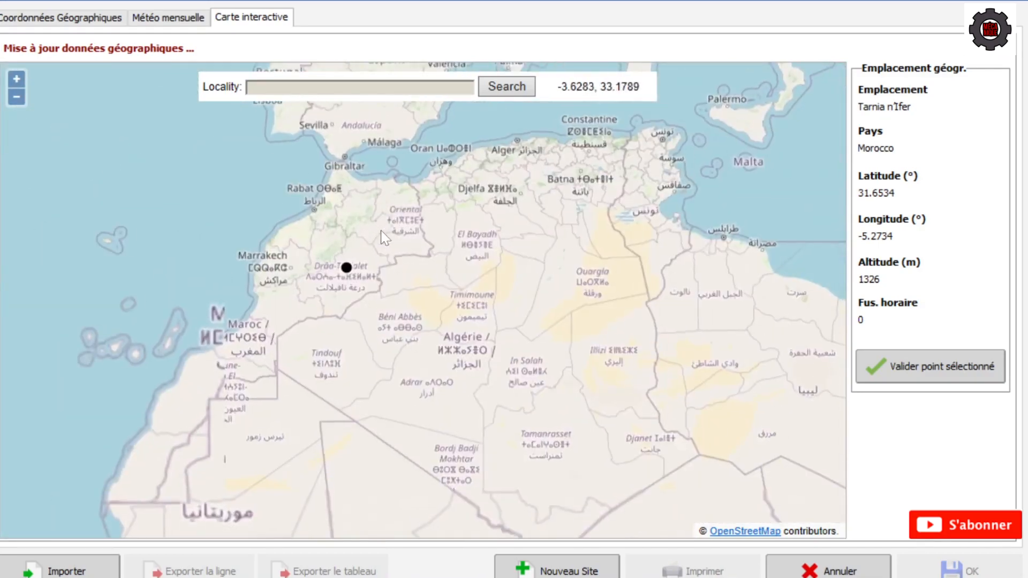
pyautogui.moveTo(381, 252); pyautogui.dragTo(448, 285)
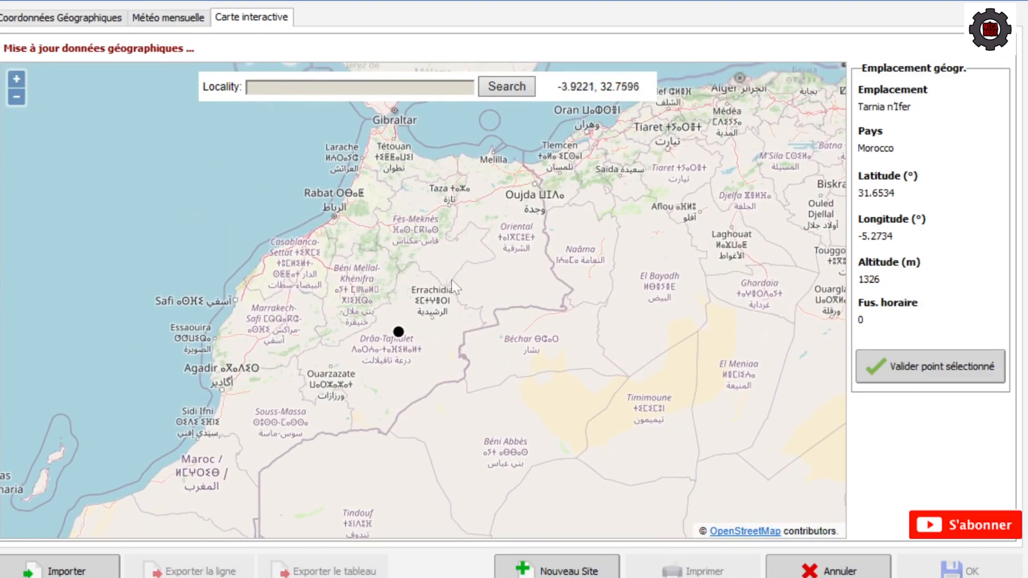
pyautogui.scroll(1, 448, 280)
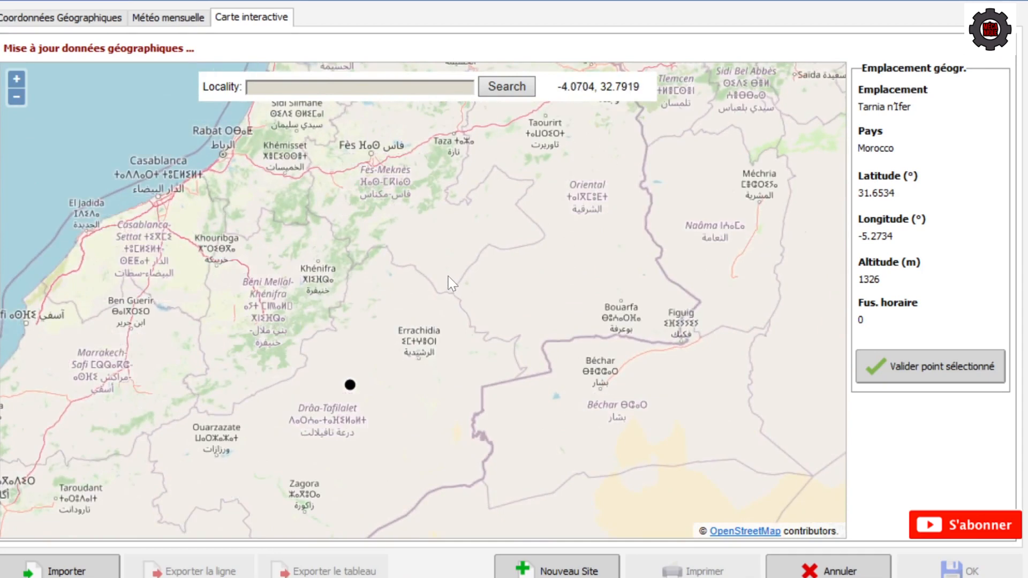
pyautogui.scroll(-2, 459, 275)
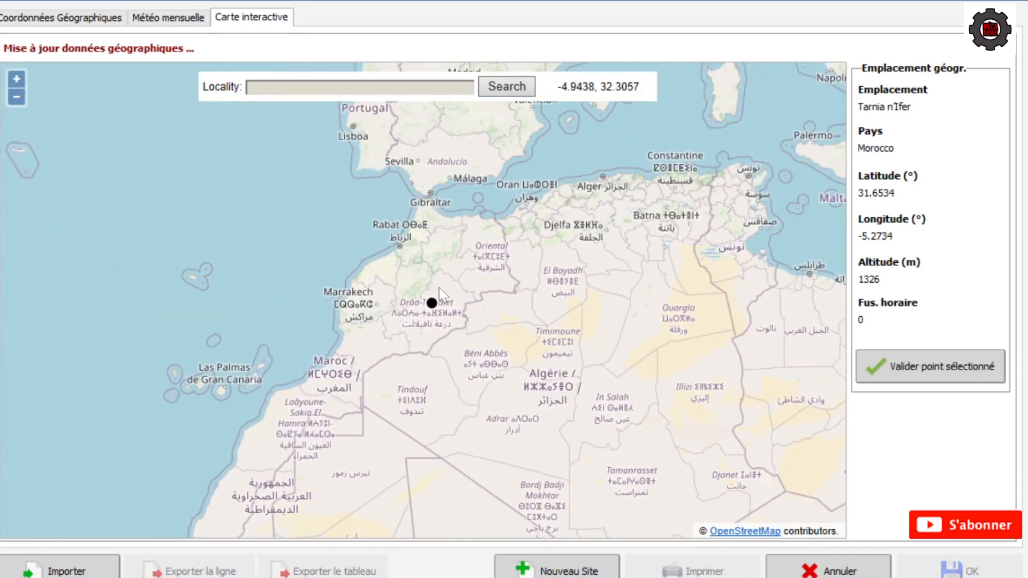
pyautogui.scroll(1, 439, 289)
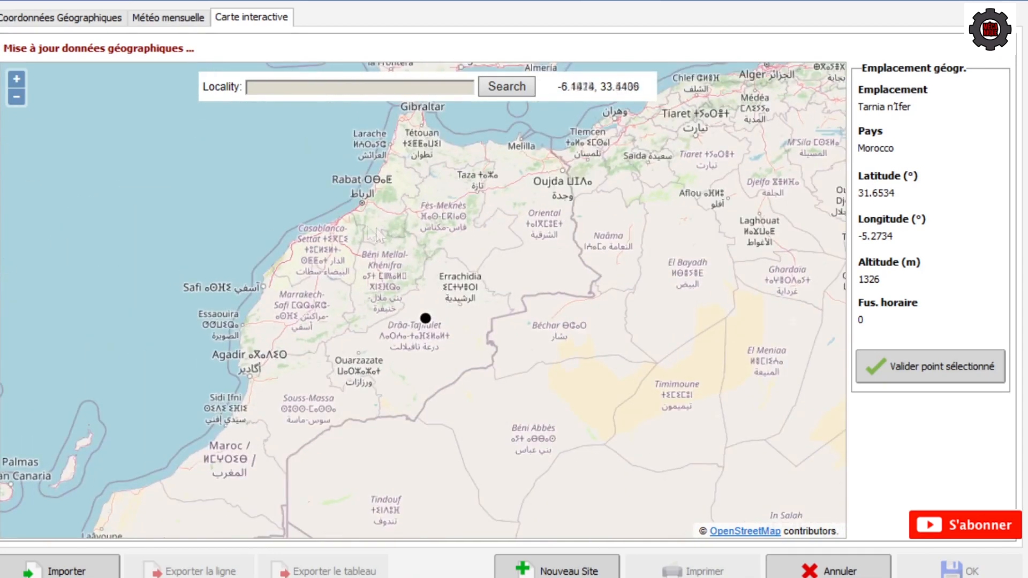
pyautogui.click(321, 240)
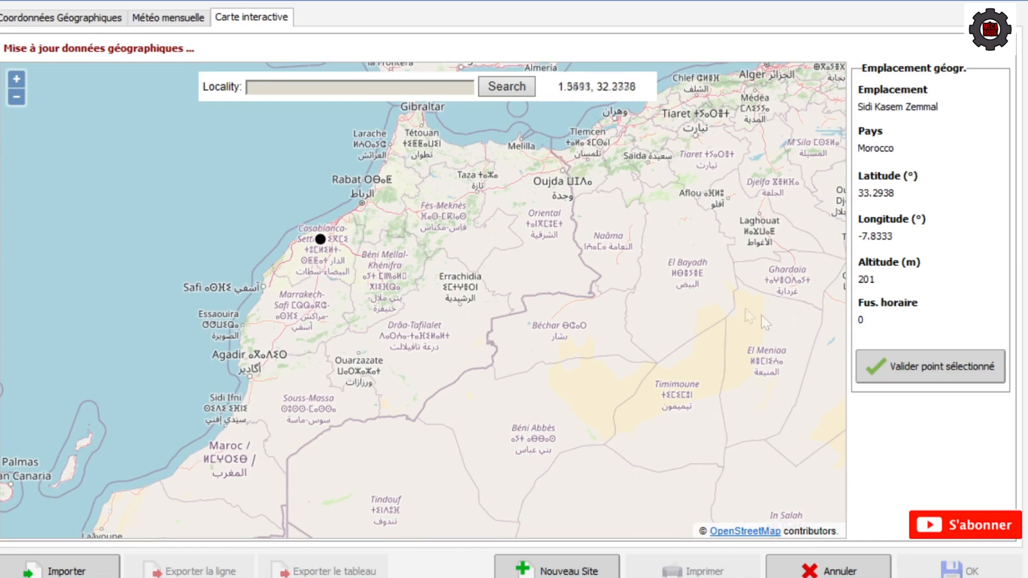
pyautogui.click(935, 372)
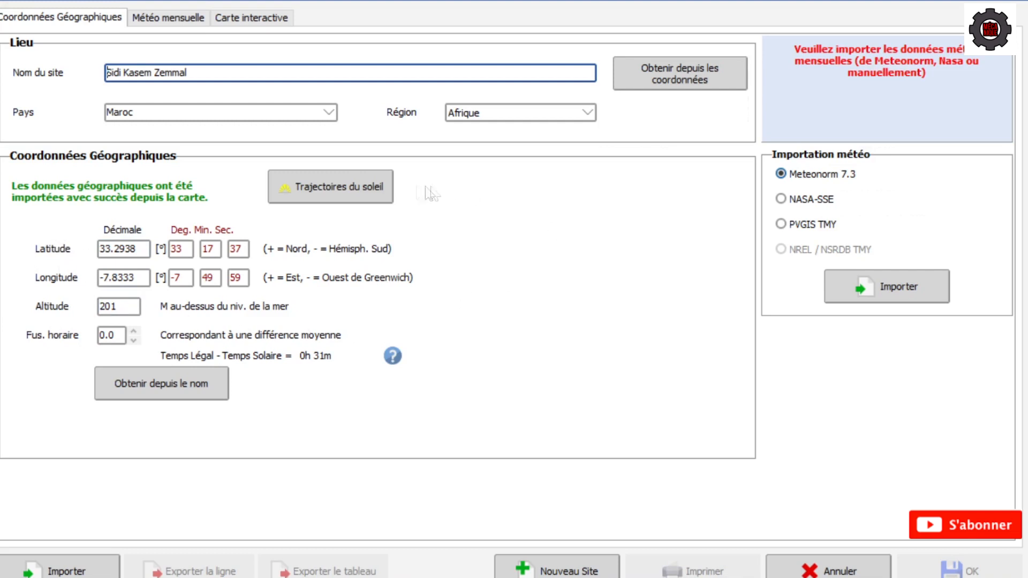
# View the sun path diagram for the site and close it.
pyautogui.click(355, 190)
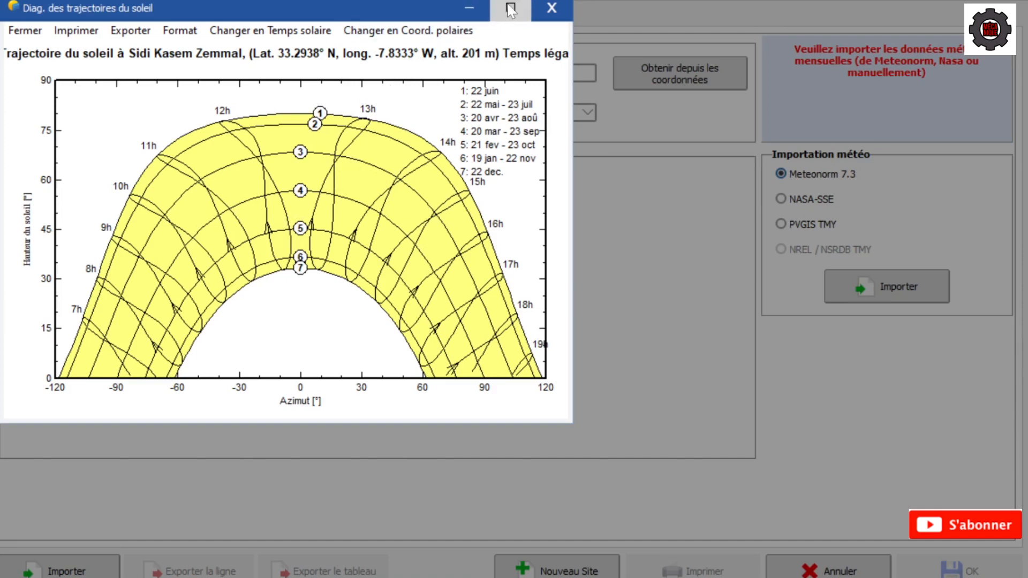
pyautogui.click(546, 8)
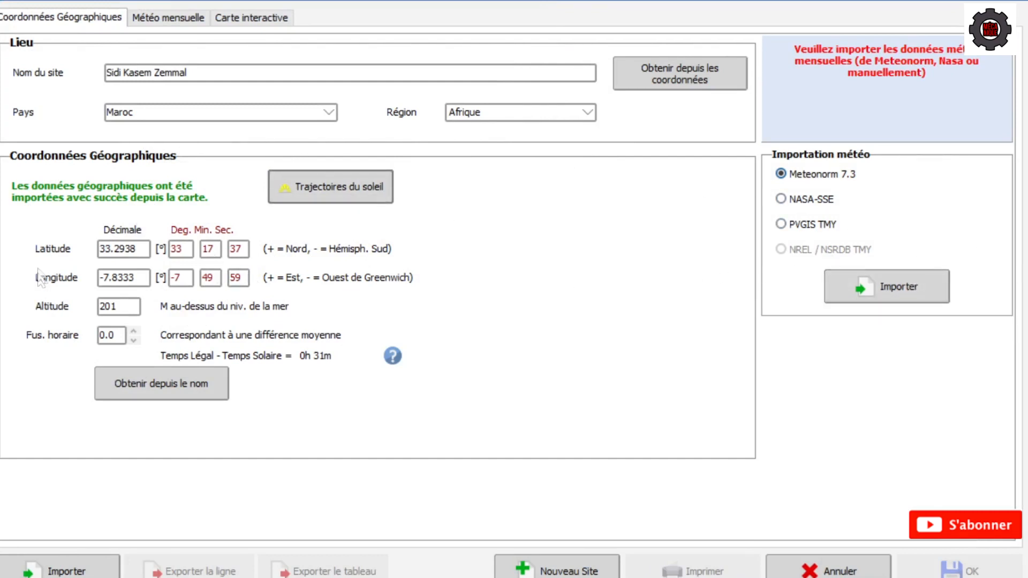
# Import the site's monthly weather data from Meteonorm 7.3 and set the irradiation units to kWh/m²/jour.
pyautogui.click(142, 277)
pyautogui.click(890, 288)
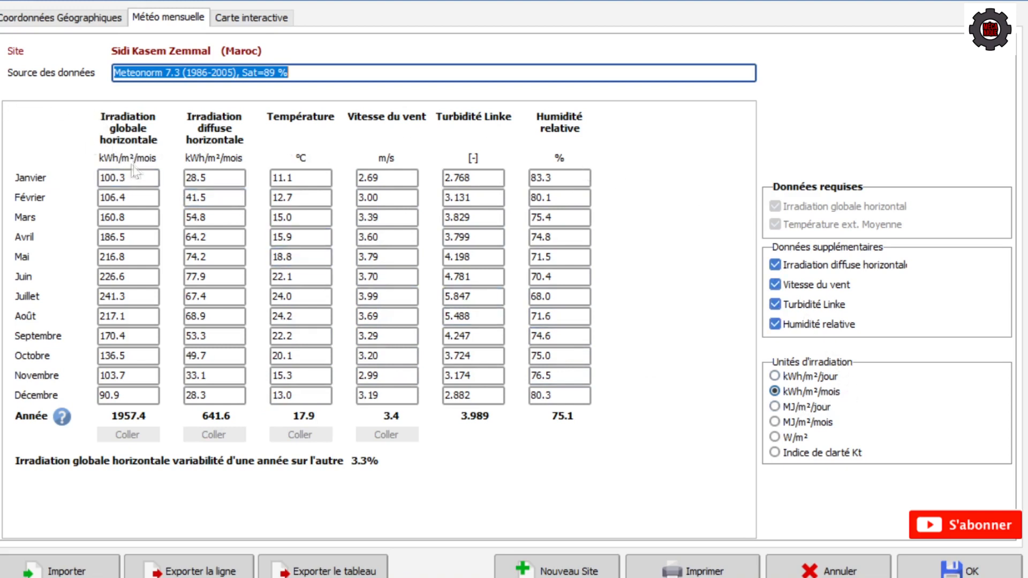
pyautogui.click(775, 376)
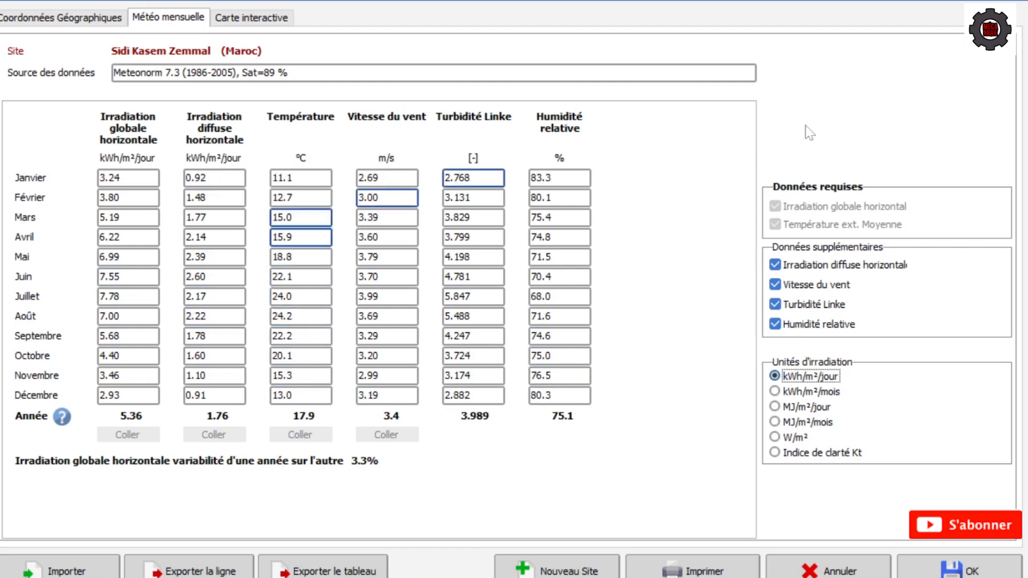
# Save the Sidi Kasem Zemmal site and its synthetic hourly weather file to the database under the proposed file names.
pyautogui.click(975, 573)
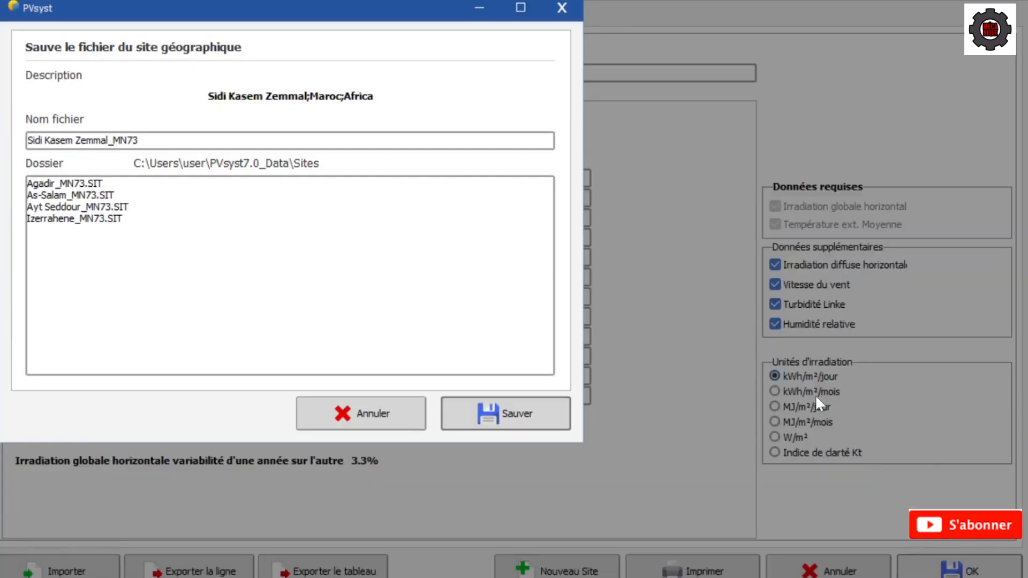
pyautogui.click(521, 424)
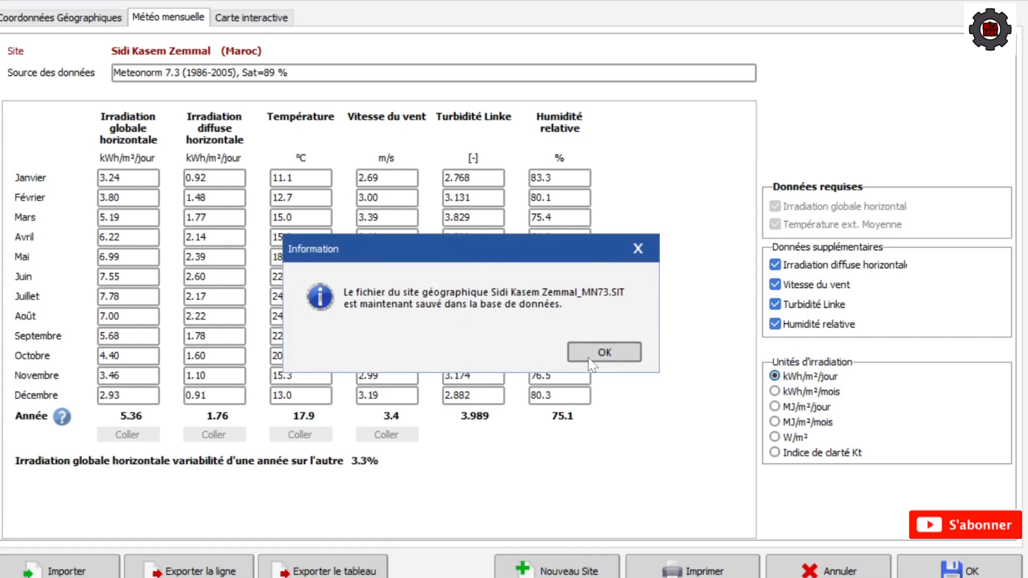
pyautogui.click(590, 358)
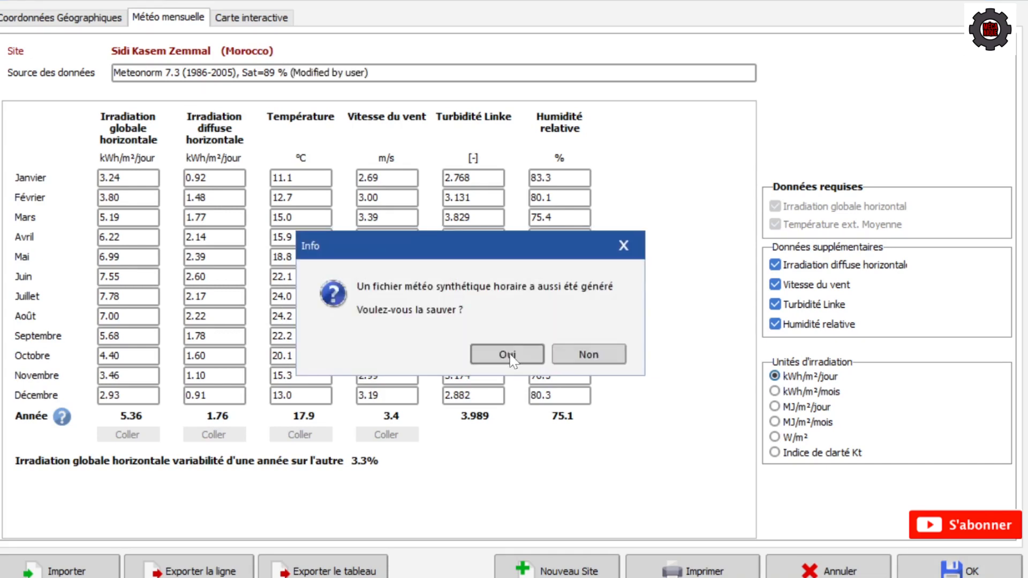
pyautogui.click(508, 354)
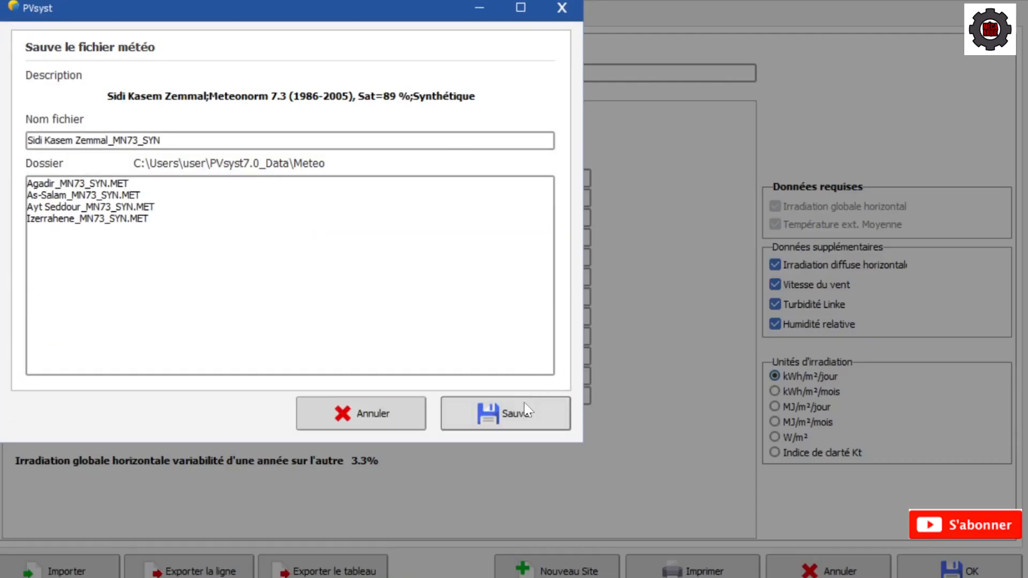
pyautogui.click(527, 410)
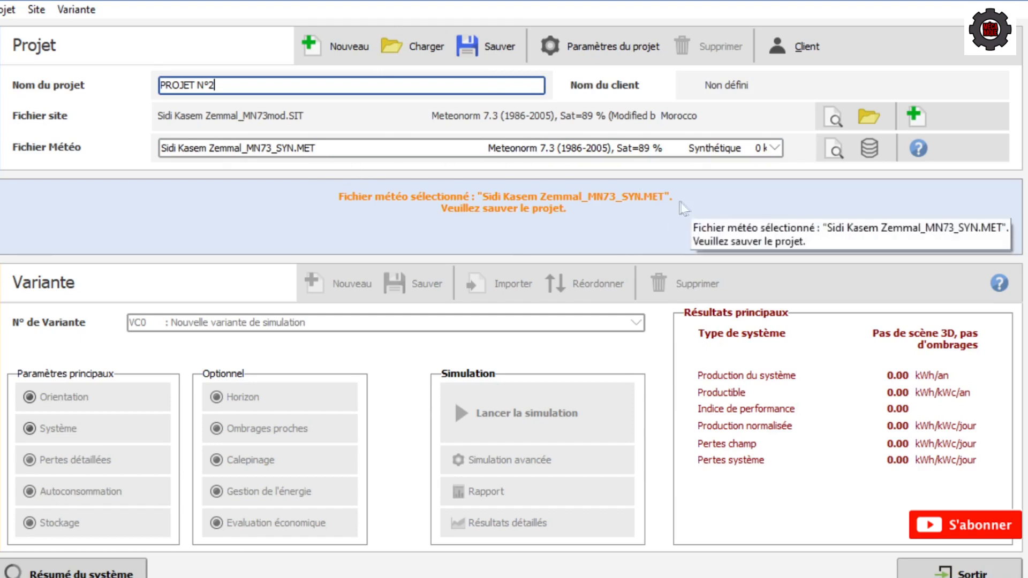
# Save the project "PROJET N°2" under the proposed file name.
pyautogui.click(500, 54)
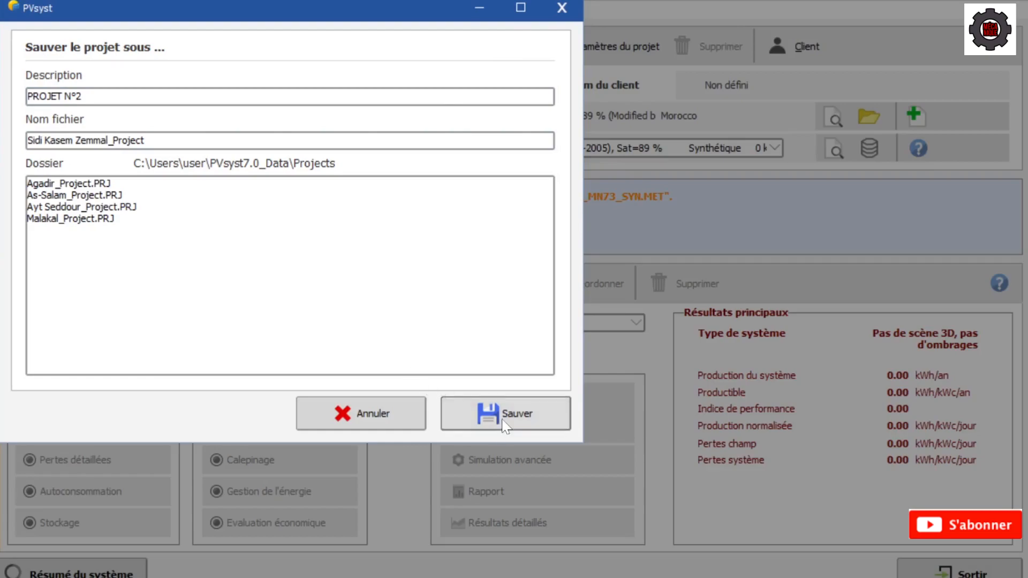
pyautogui.click(504, 420)
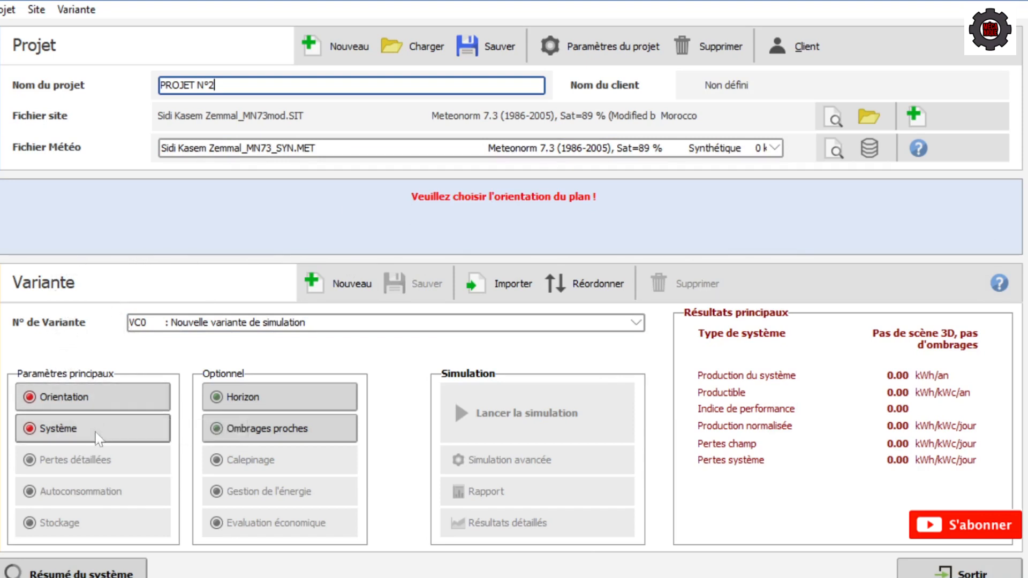
# Open the variant's orientation settings and choose "Plan incliné fixe" as the field type.
pyautogui.click(103, 394)
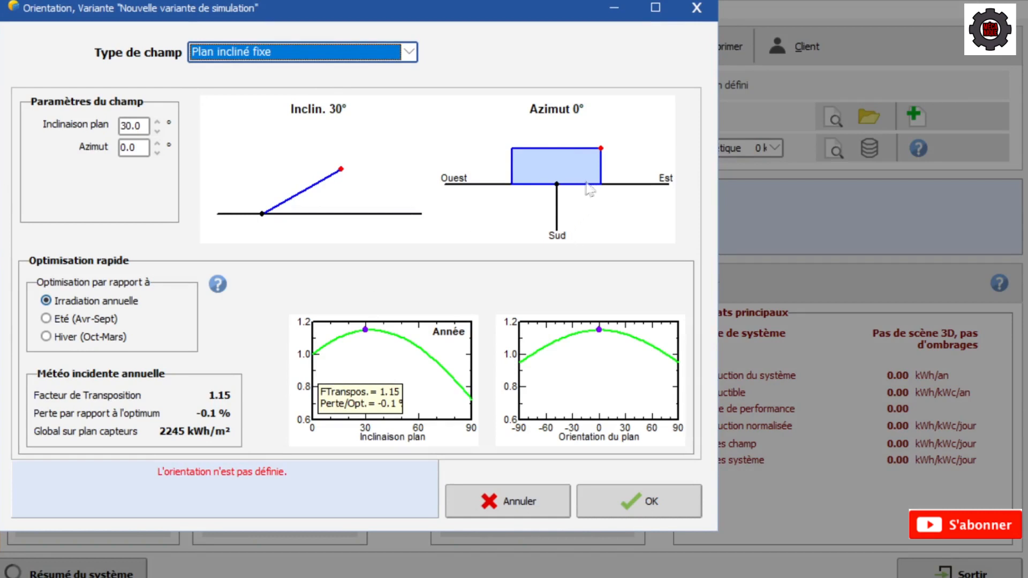
pyautogui.click(413, 52)
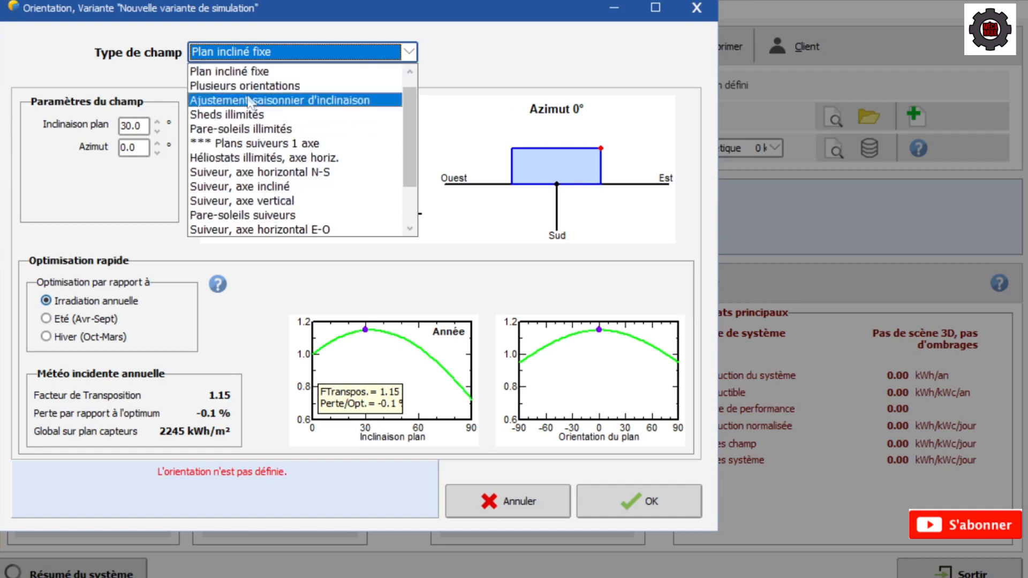
pyautogui.click(245, 72)
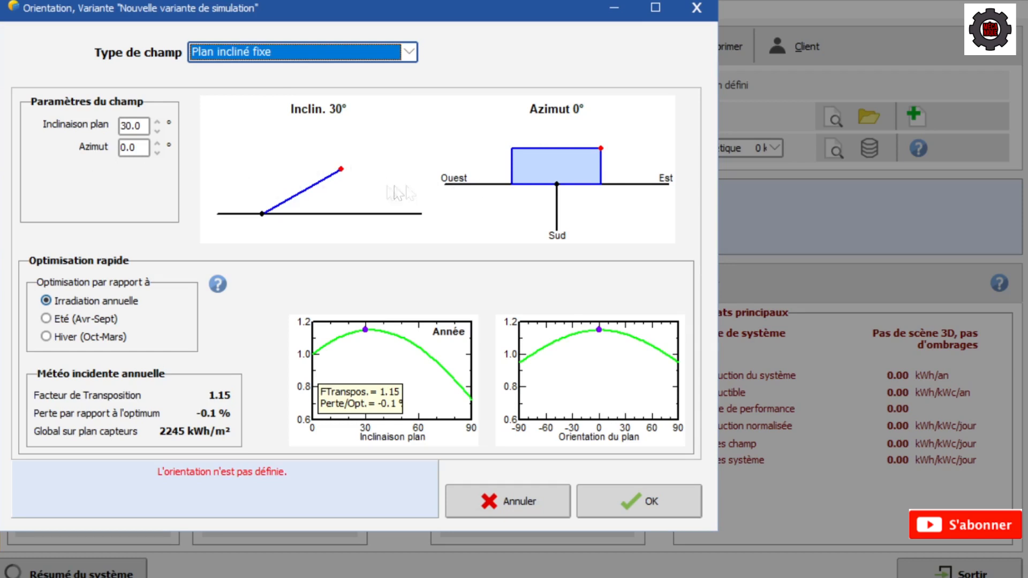
# Raise the plane tilt to 41° to test its effect on the annual transposition factor and loss.
pyautogui.click(129, 126)
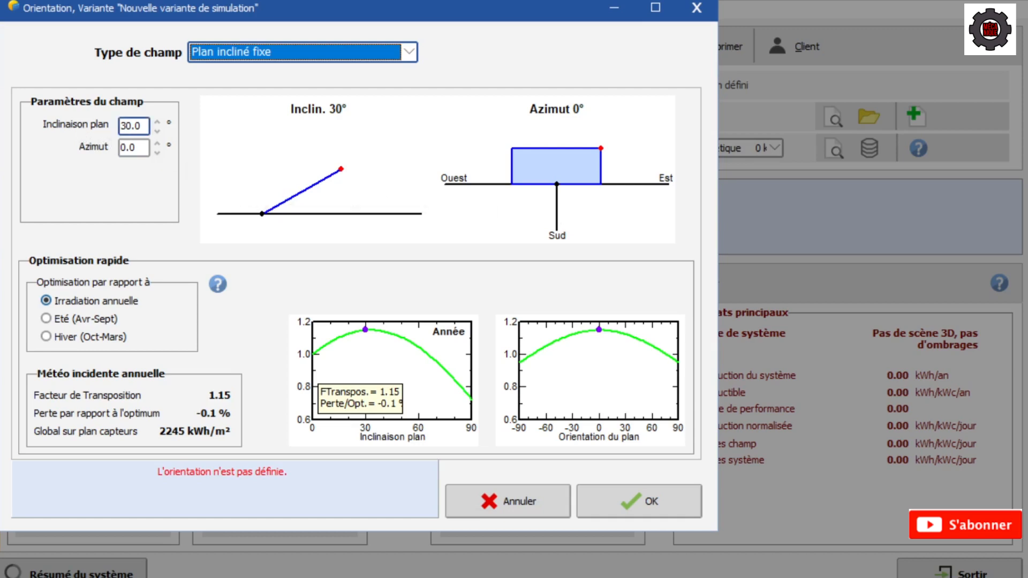
pyautogui.click(157, 123)
pyautogui.click(157, 122)
pyautogui.click(157, 123)
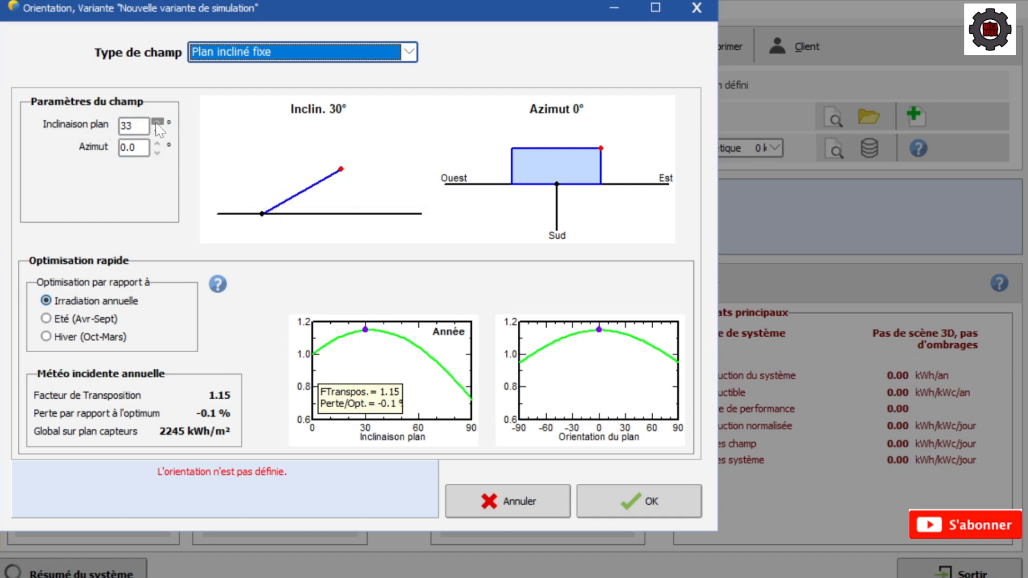
pyautogui.click(157, 122)
pyautogui.click(157, 123)
pyautogui.click(157, 123)
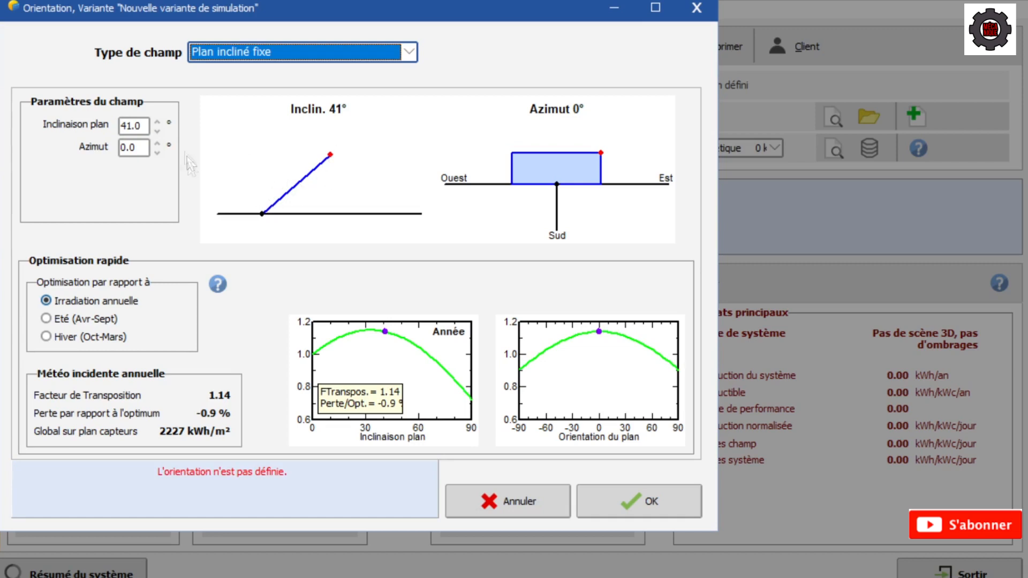
# Lower the plane tilt to 28° for comparison, and settle on a tilt of 30°.
pyautogui.click(158, 131)
pyautogui.click(158, 131)
pyautogui.click(158, 131)
pyautogui.click(157, 131)
pyautogui.click(157, 131)
pyautogui.click(158, 131)
pyautogui.click(158, 131)
pyautogui.click(157, 131)
pyautogui.click(158, 131)
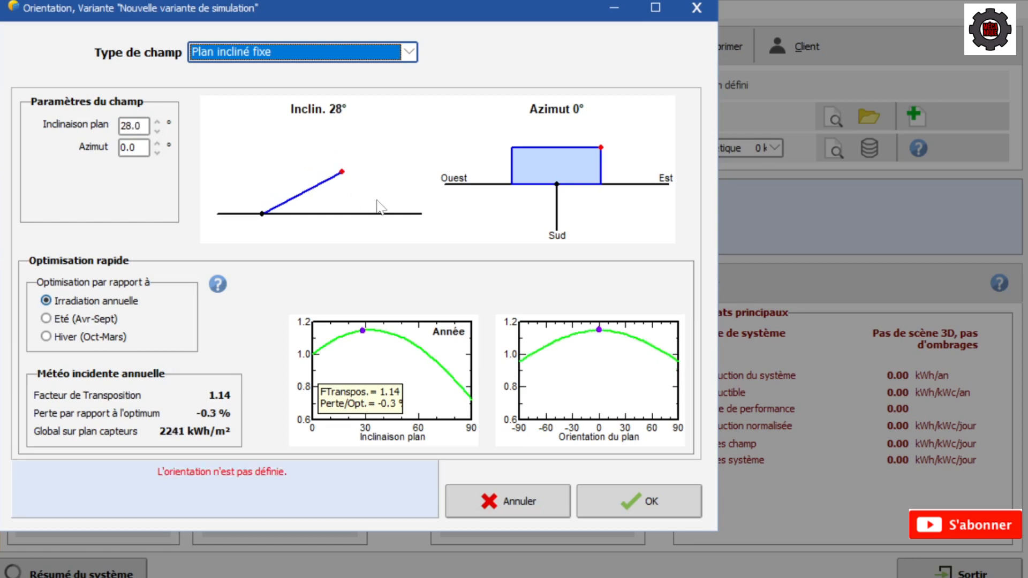
pyautogui.click(157, 121)
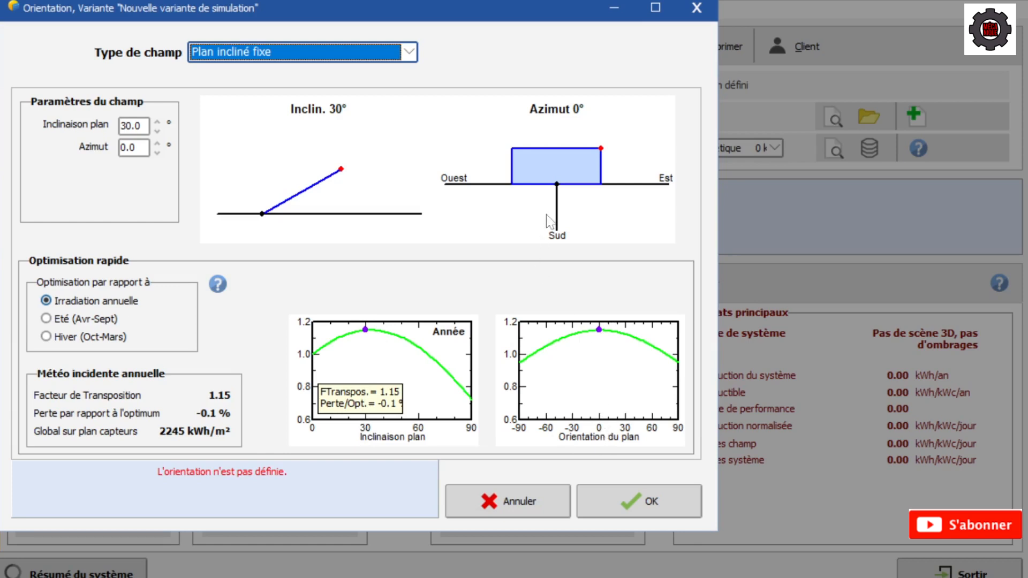
# Compare the quick optimisation for Eté (Avr-Sept) and Hiver (Oct-Mars), and accept the orientation with the winter option selected.
pyautogui.click(47, 319)
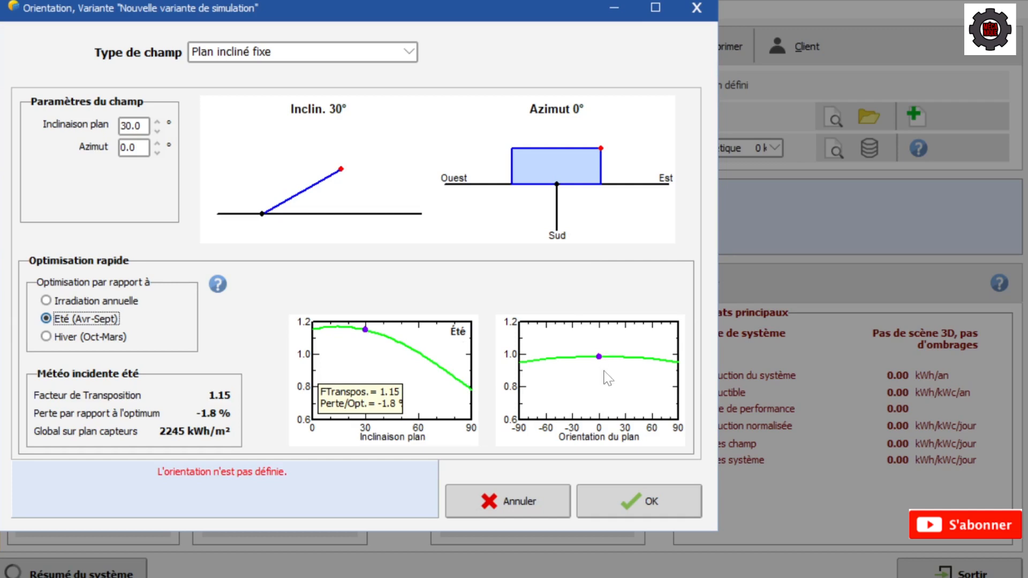
pyautogui.click(46, 337)
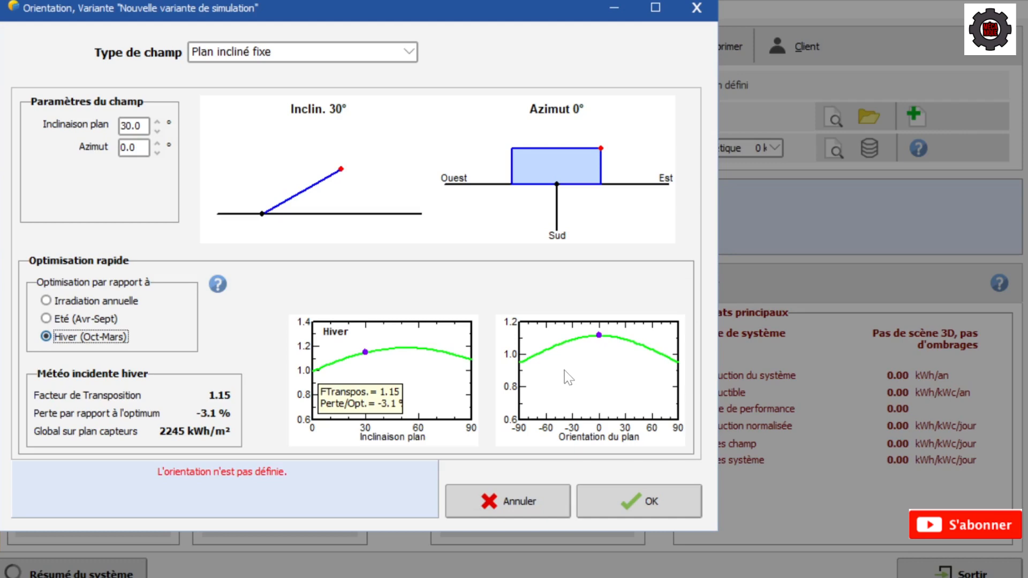
pyautogui.click(661, 503)
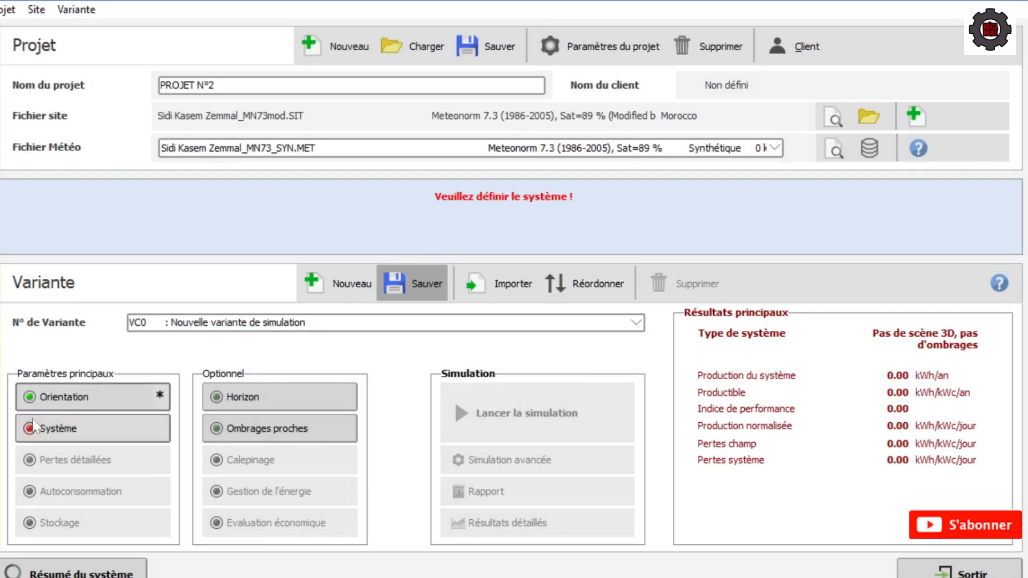
# Open the system definition and size the sub-array by an available module area of 100 m².
pyautogui.click(51, 430)
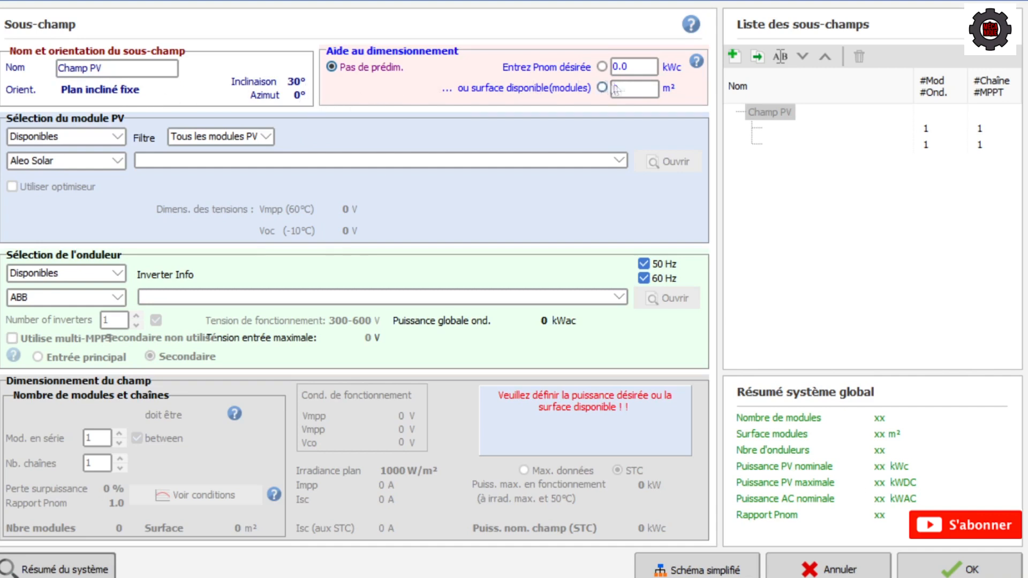
pyautogui.click(634, 66)
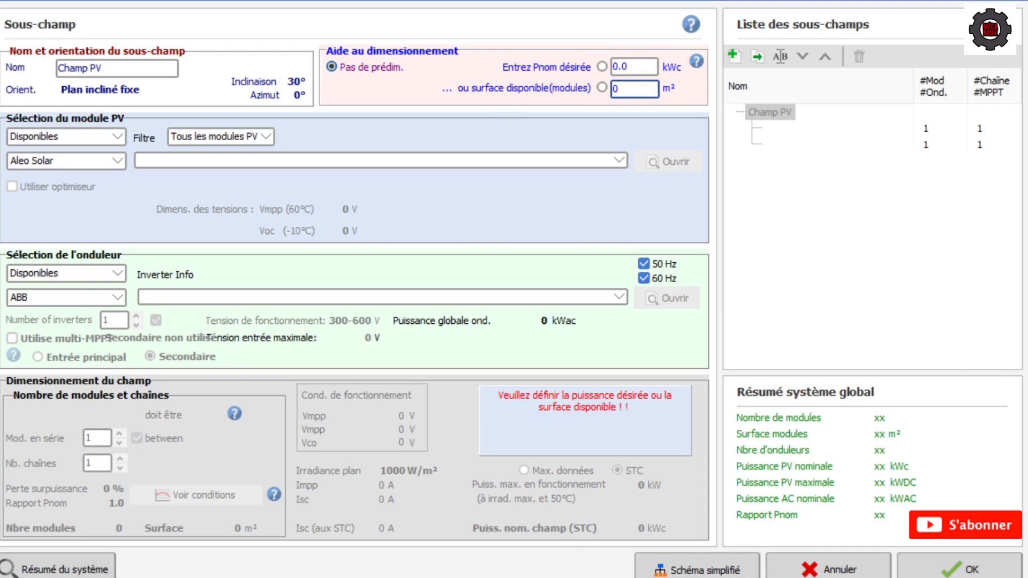
pyautogui.press('Delete')
pyautogui.write('100')
pyautogui.click(602, 87)
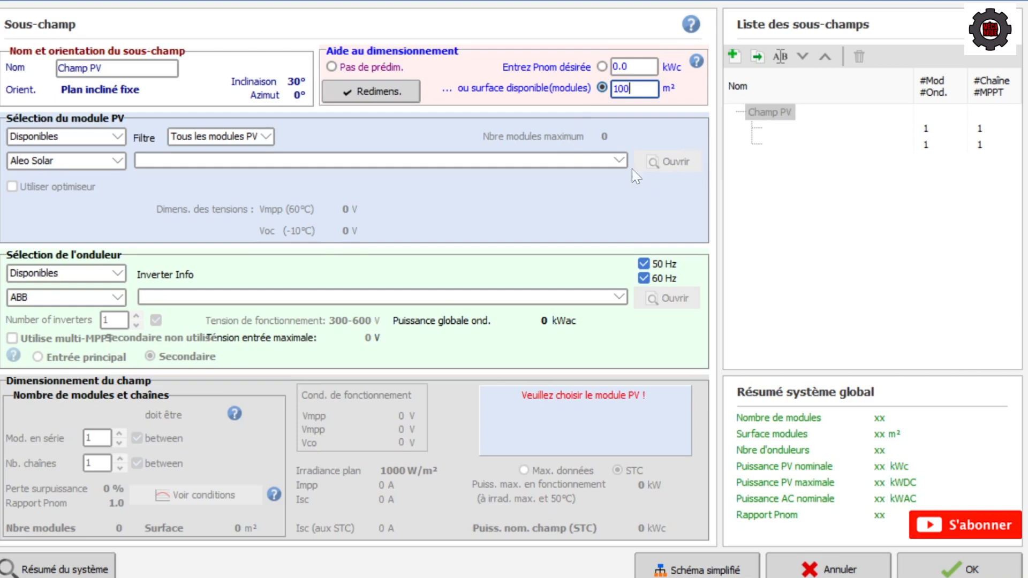
# Select Alfa Solar Enerji as the PV module manufacturer and look through its available models.
pyautogui.click(120, 163)
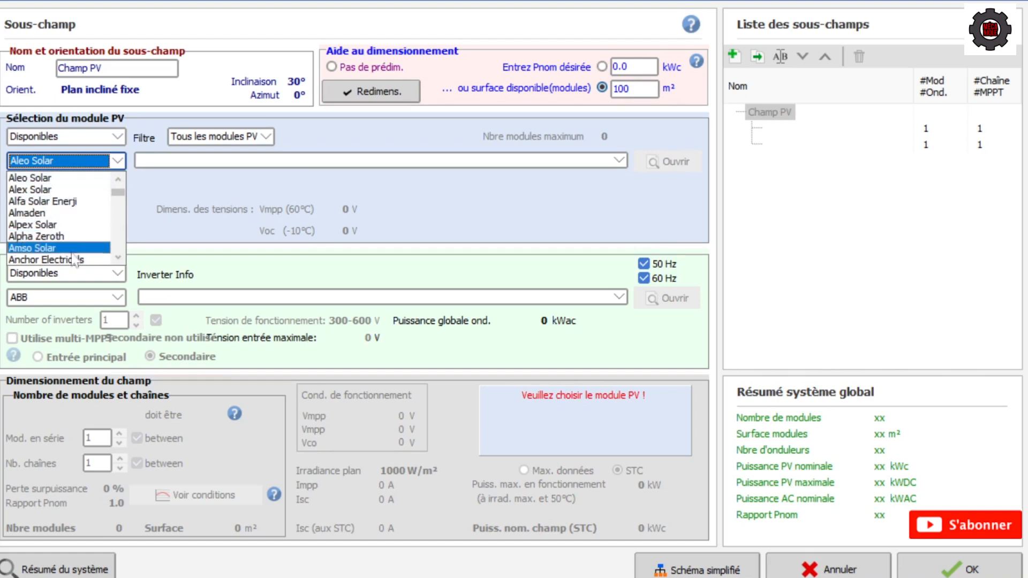
pyautogui.click(49, 201)
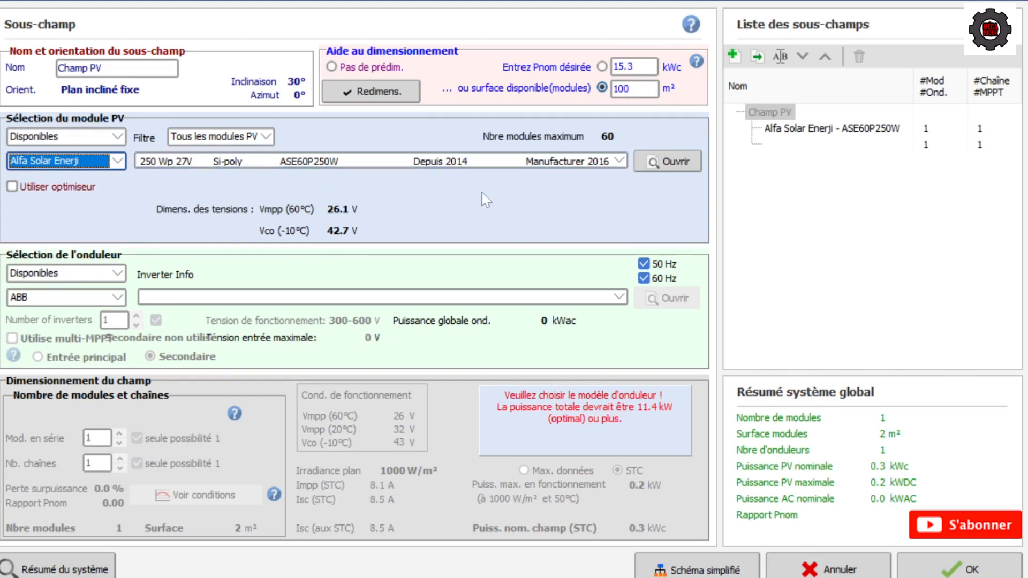
pyautogui.click(619, 161)
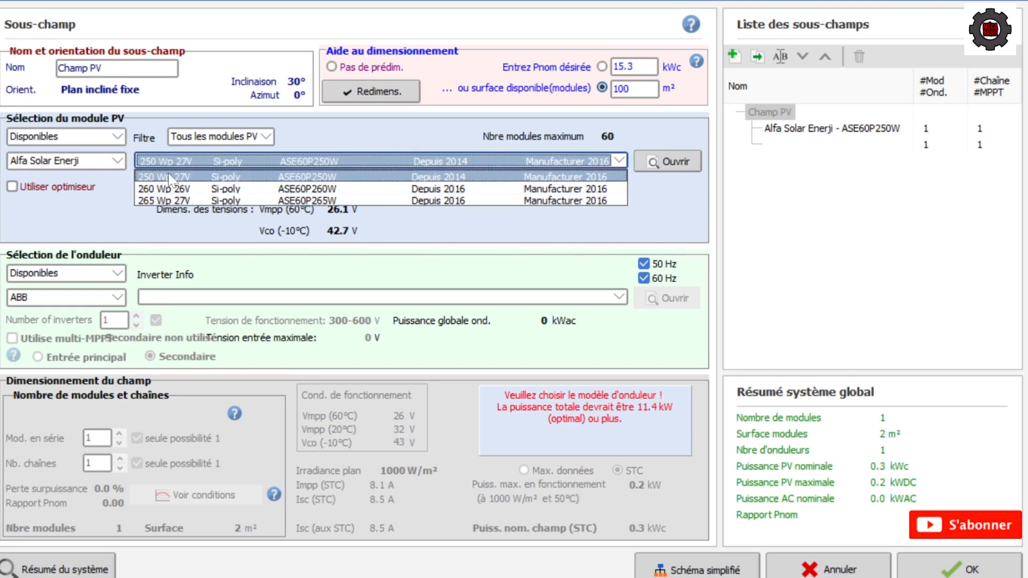
pyautogui.click(118, 160)
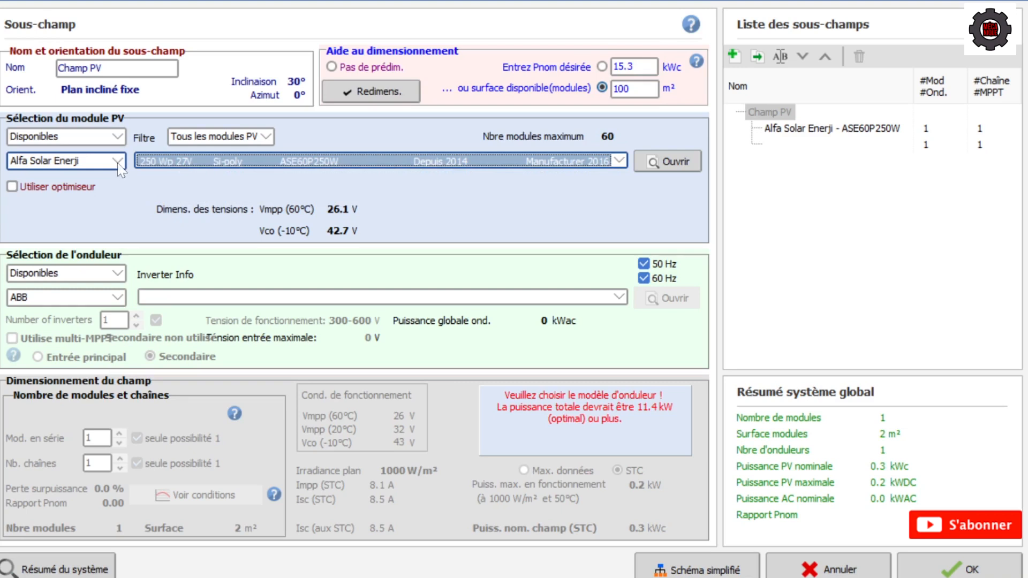
# Choose the Alpha Zeroth 340 Wp 32V Si-mono module, AZ6-72-340MS/1000V, for the sub-array.
pyautogui.click(119, 161)
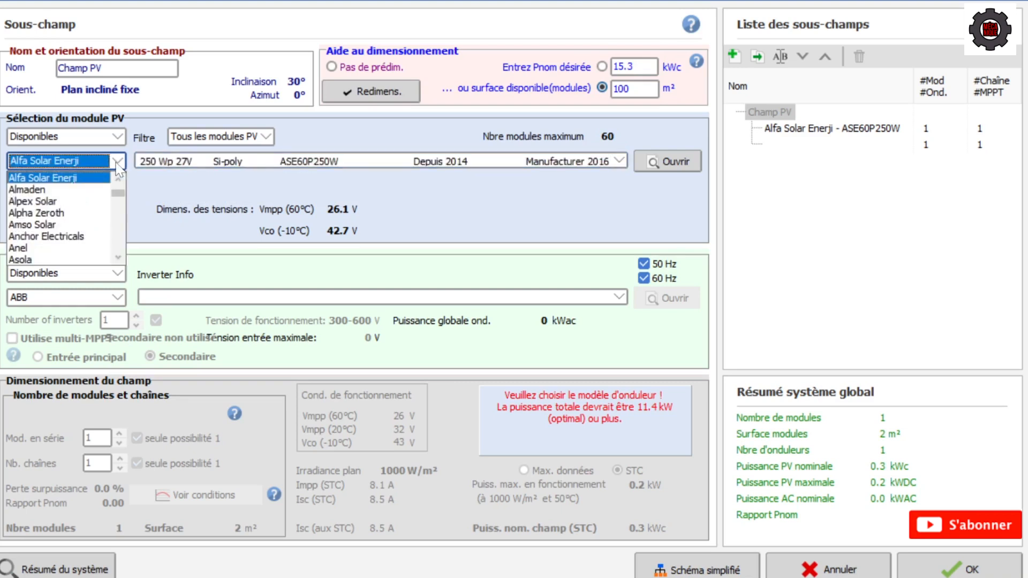
pyautogui.click(59, 213)
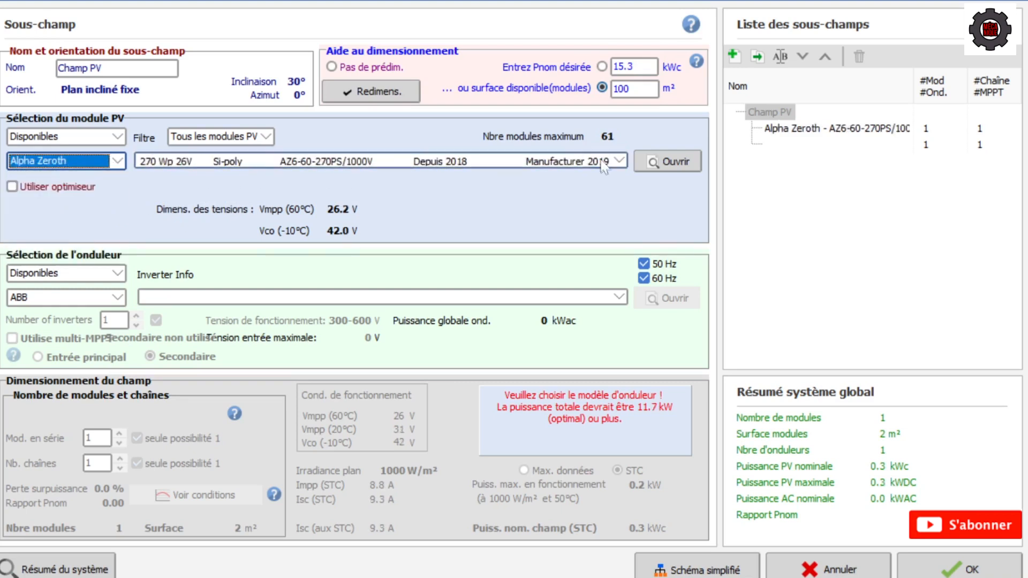
pyautogui.click(620, 162)
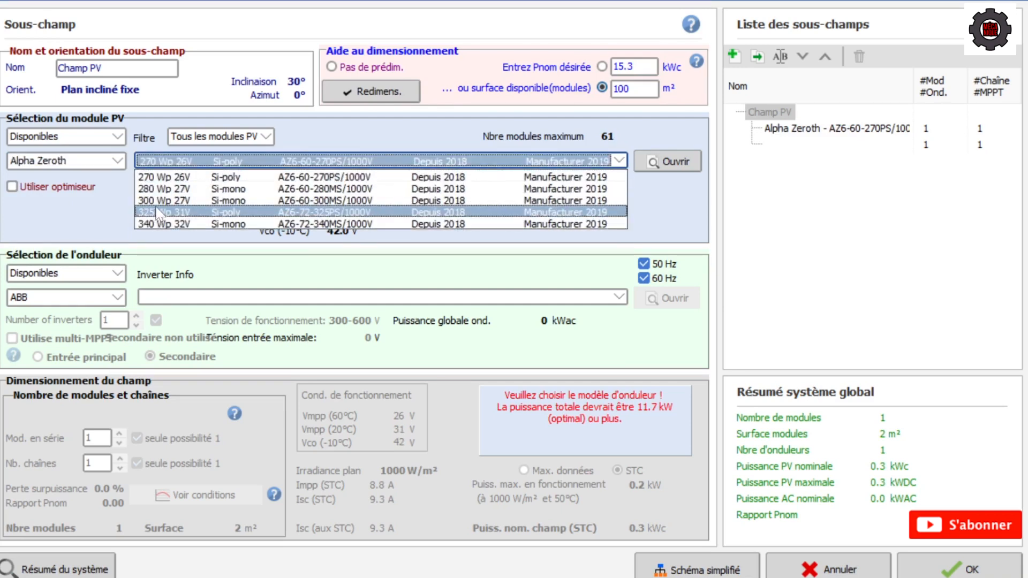
pyautogui.click(157, 176)
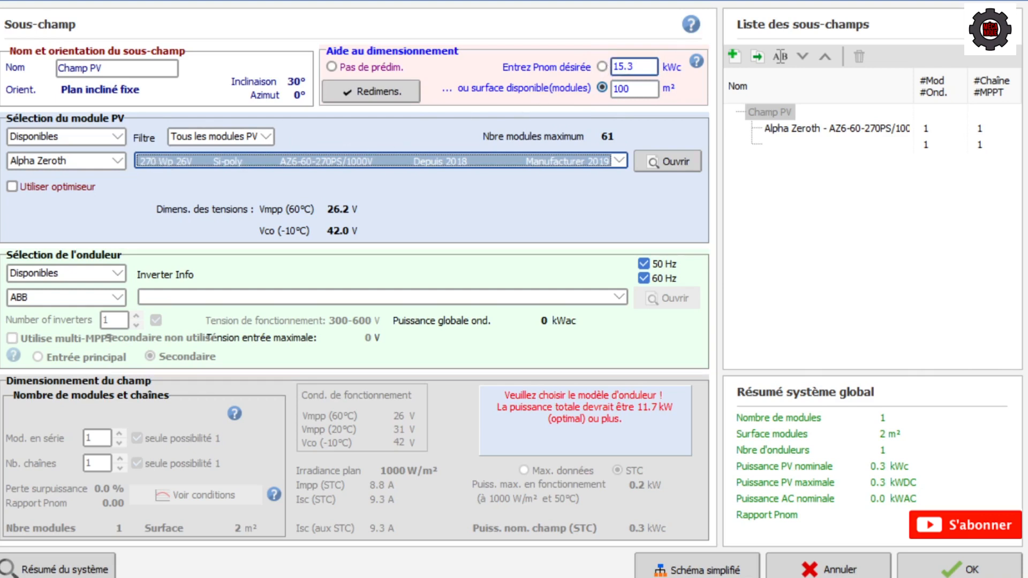
pyautogui.click(618, 159)
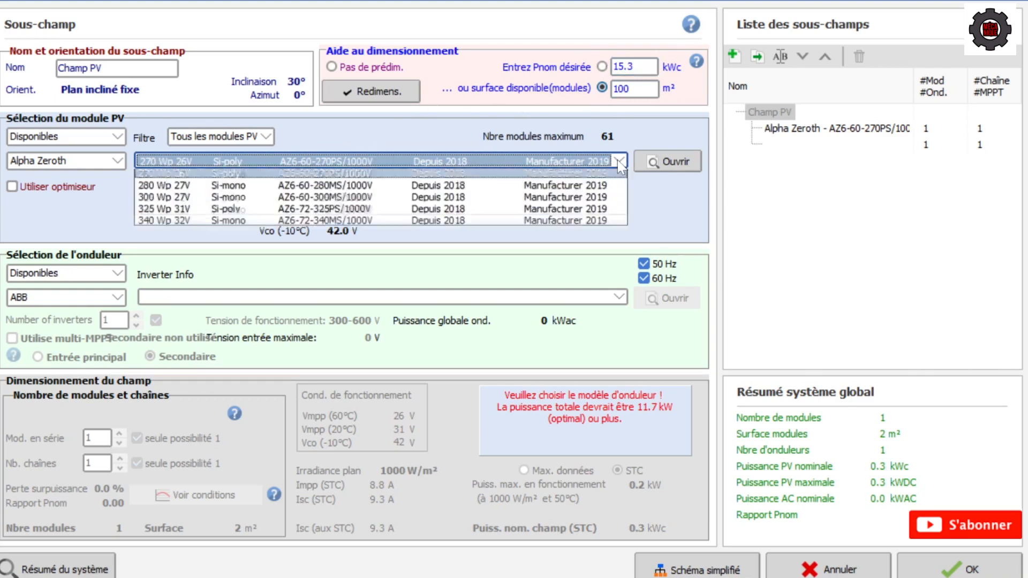
pyautogui.click(181, 225)
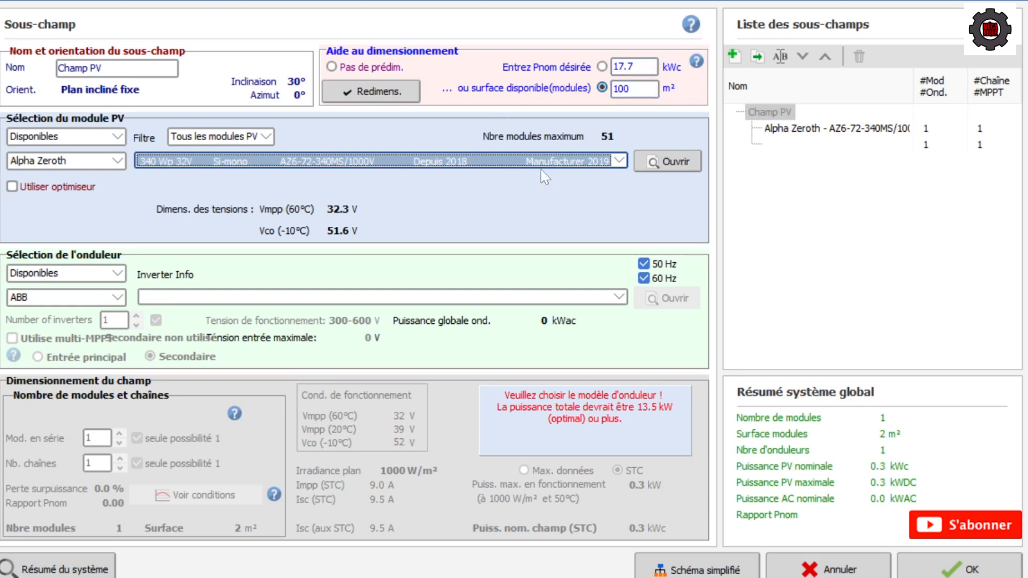
# Review the selected PV module's basic data and available cell technologies, keeping Si-mono, and close its definition.
pyautogui.click(675, 165)
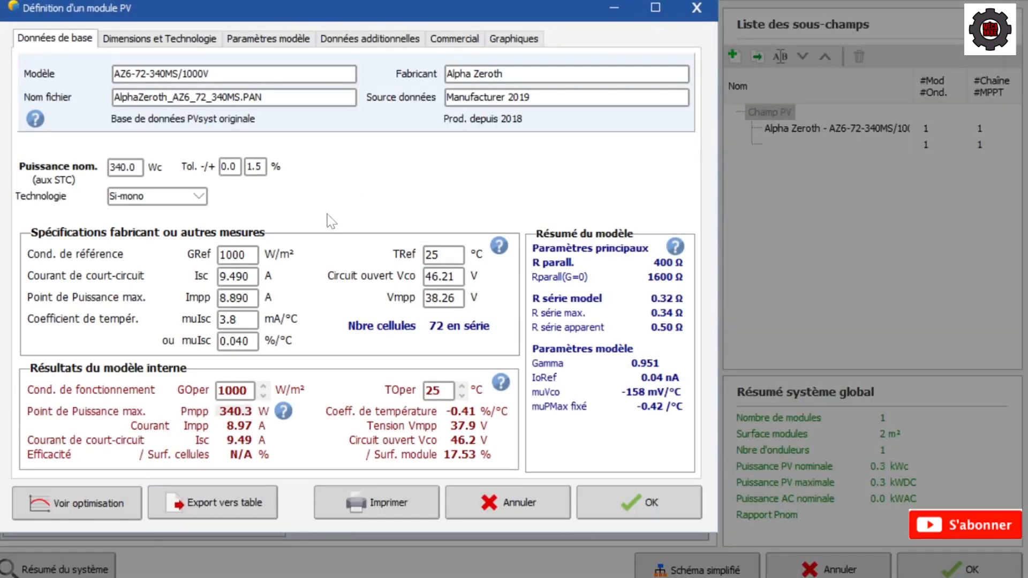
pyautogui.click(171, 97)
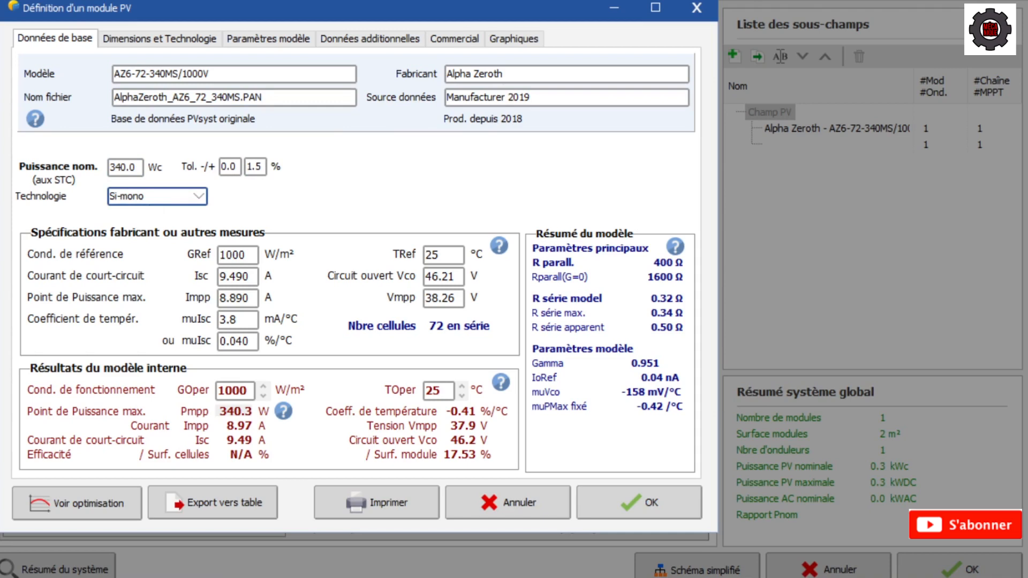
pyautogui.click(201, 201)
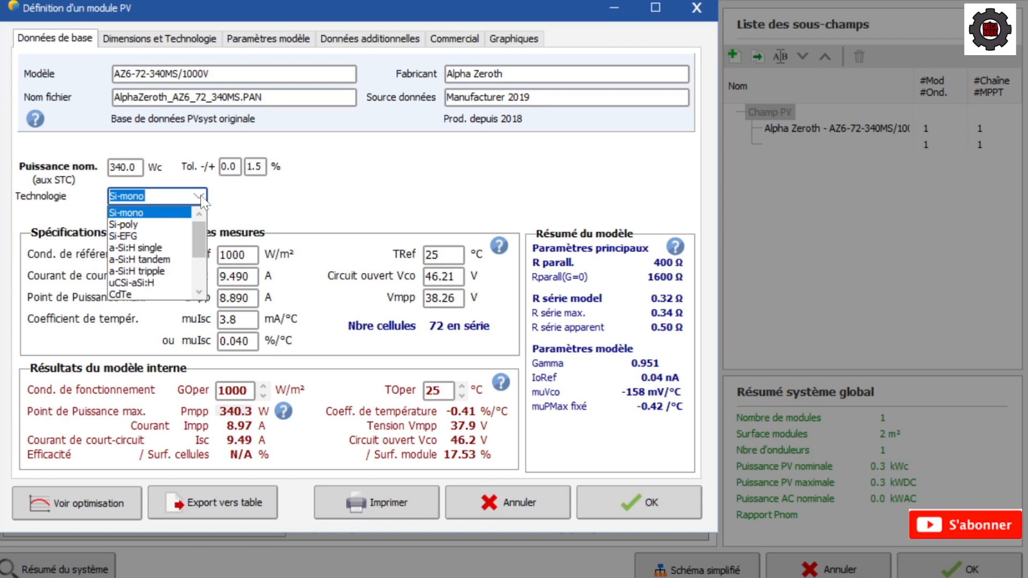
pyautogui.click(201, 201)
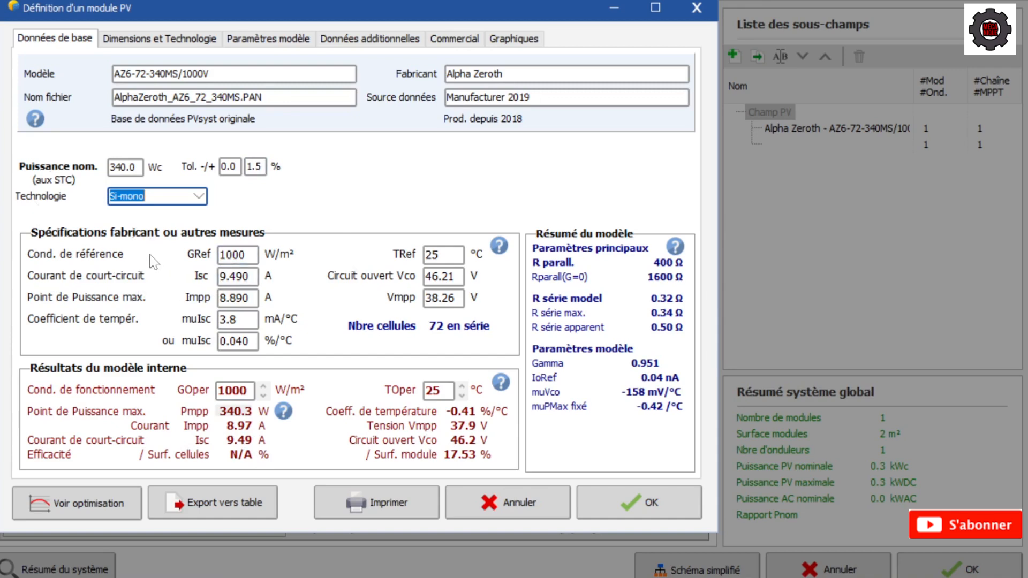
pyautogui.click(630, 506)
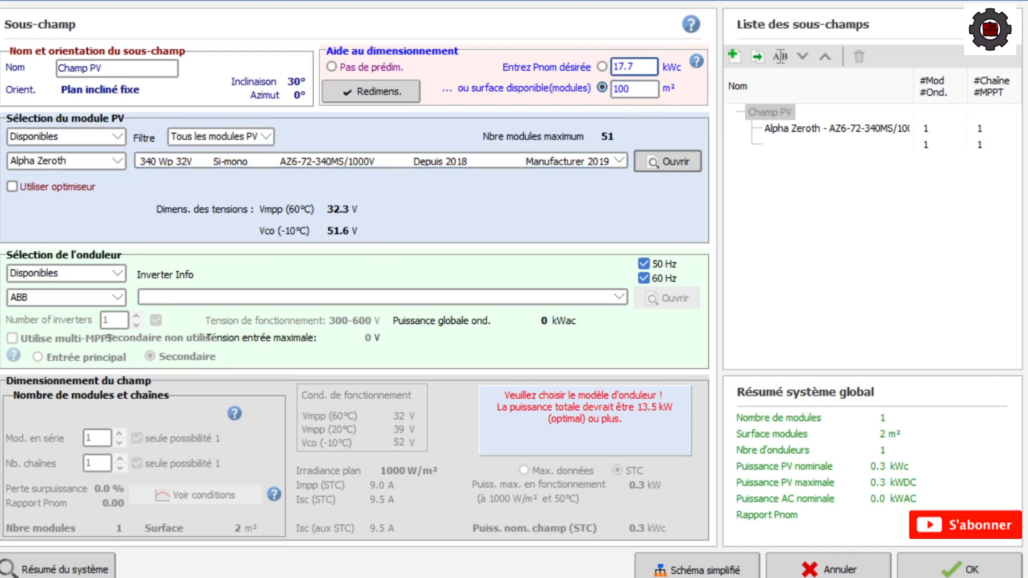
# Choose the ABB 20 kW inverter TRIO-20.0-TL-OUTD-400 (20kWacmax) and disable multi-MPPT use.
pyautogui.click(118, 298)
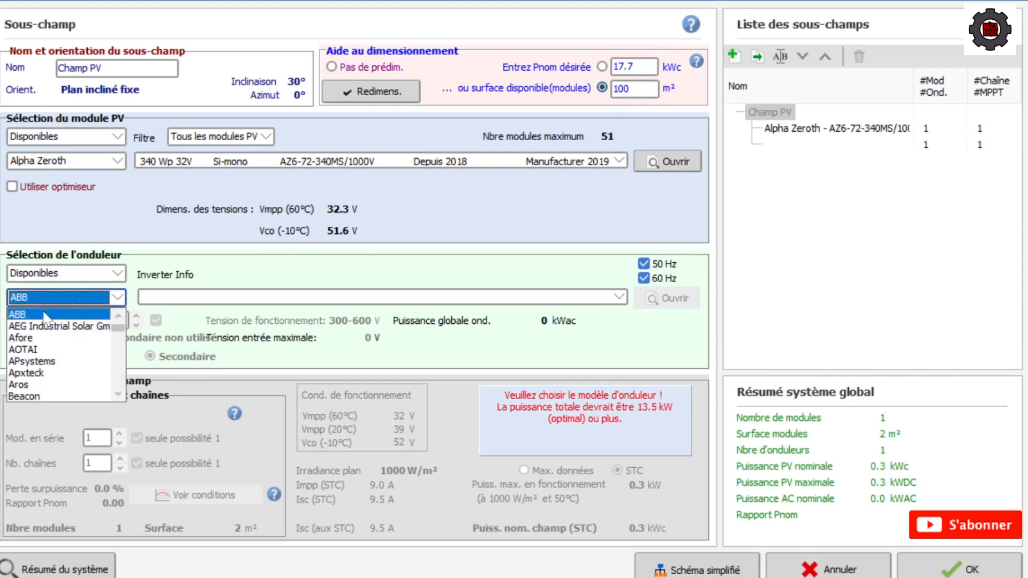
pyautogui.click(44, 316)
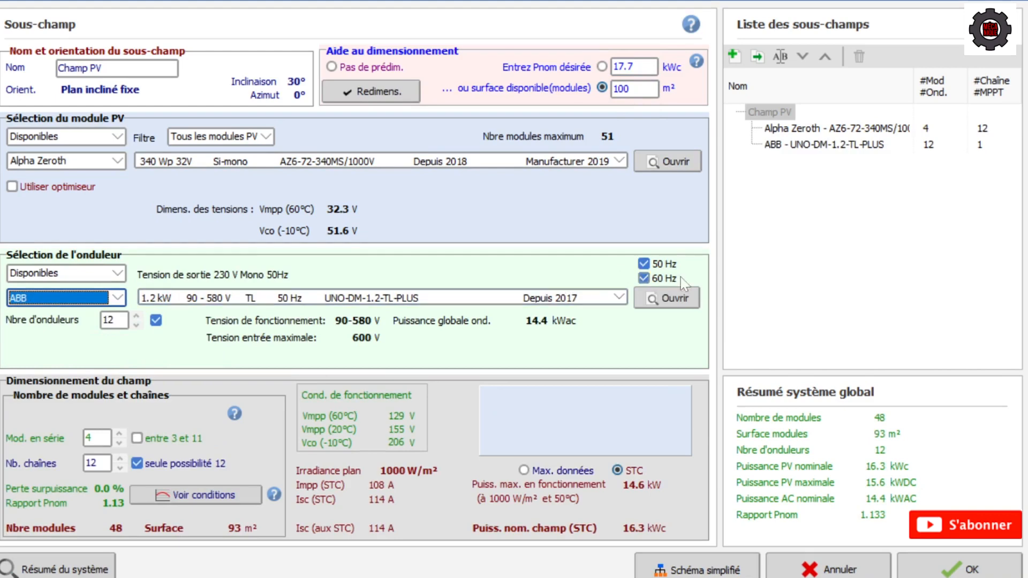
pyautogui.click(620, 297)
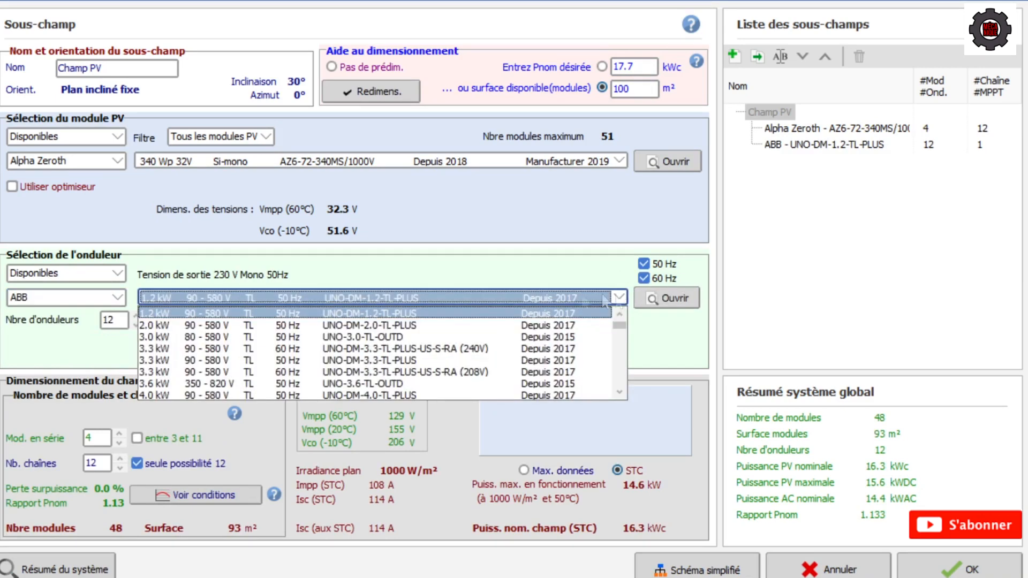
pyautogui.scroll(-5, 275, 360)
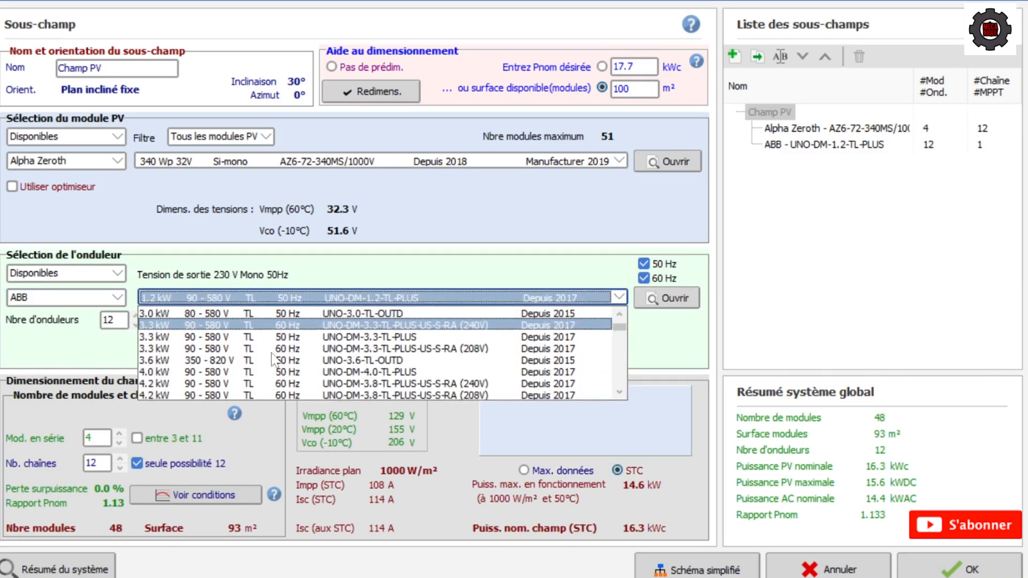
pyautogui.scroll(-4, 275, 360)
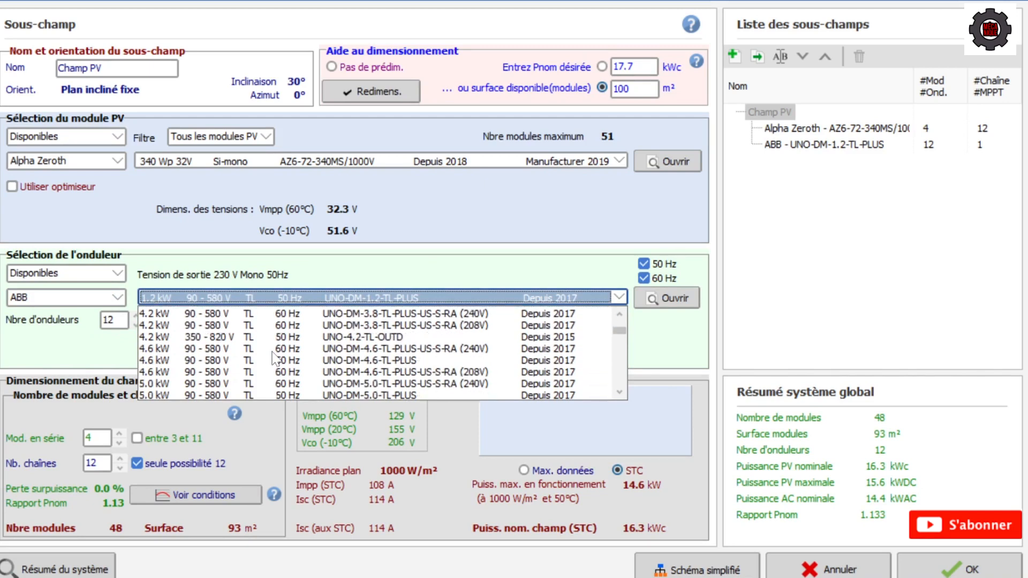
pyautogui.scroll(-6, 274, 359)
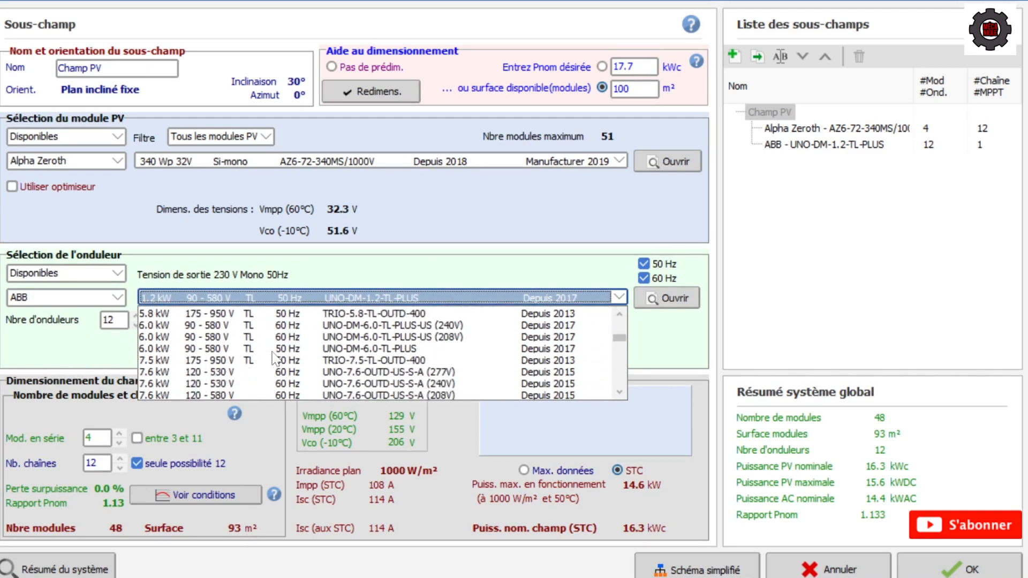
pyautogui.scroll(-4, 275, 360)
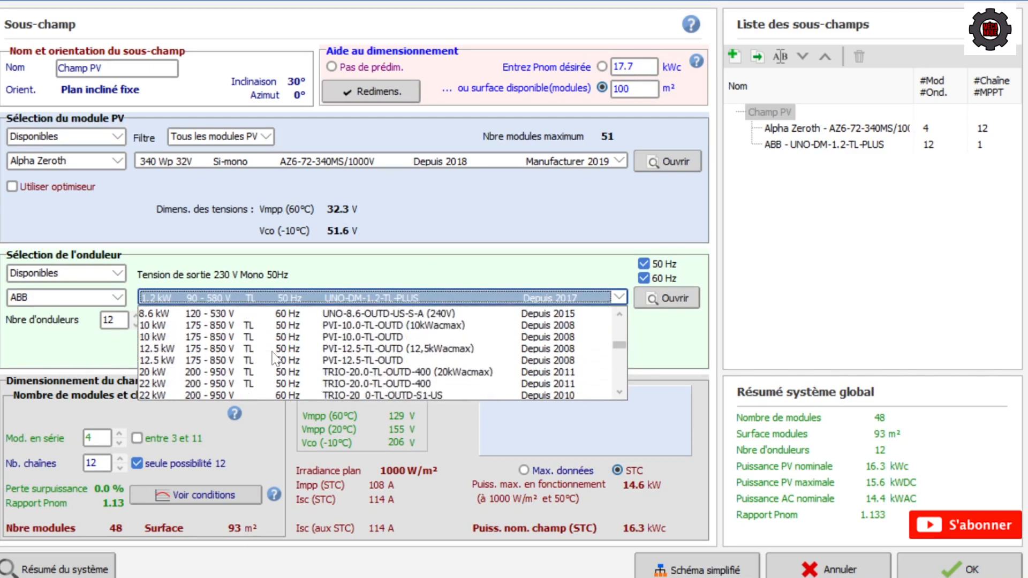
pyautogui.click(150, 372)
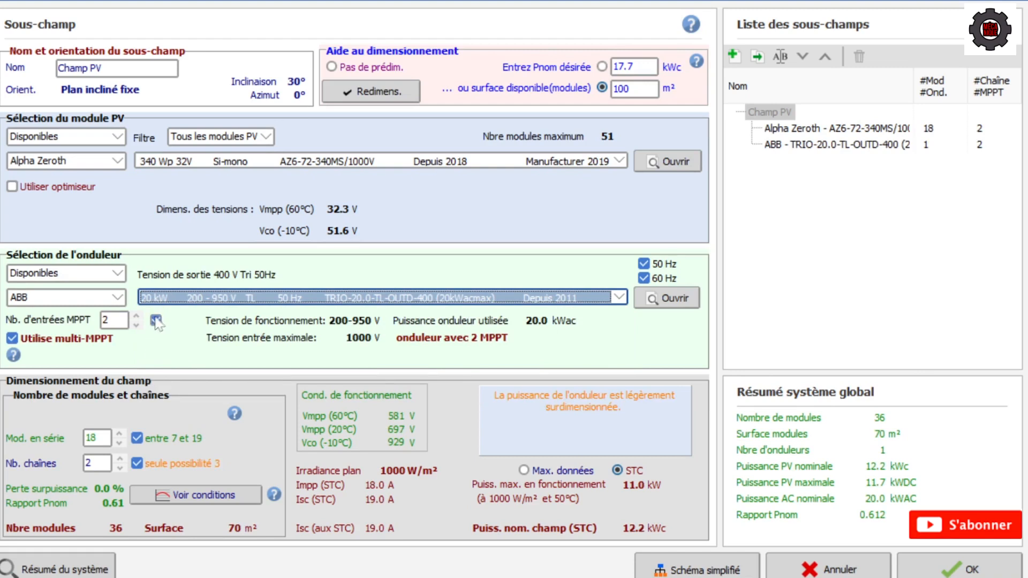
pyautogui.click(99, 342)
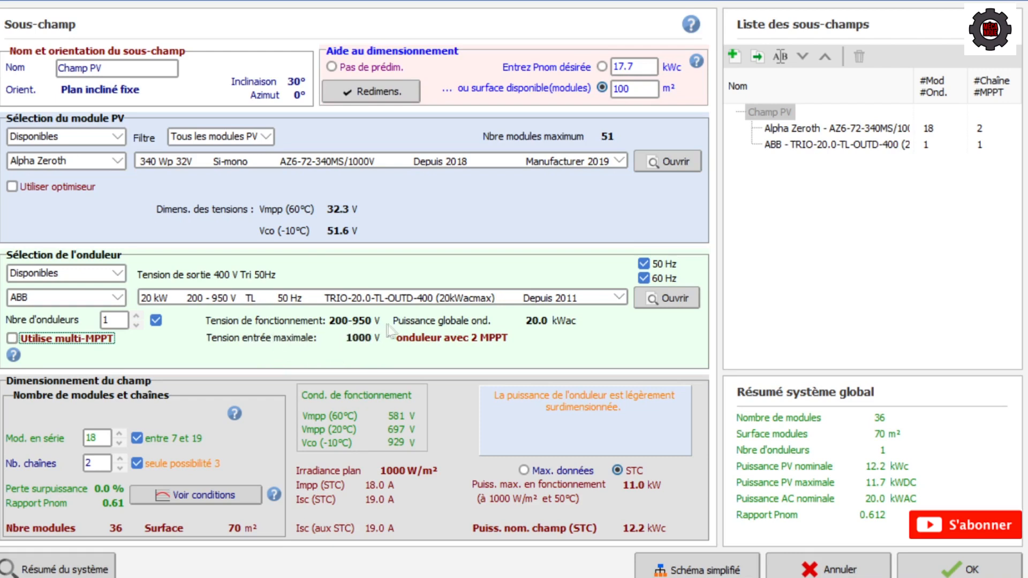
# Review the selected inverter's main parameters, including the threshold power, and close its definition.
pyautogui.click(674, 302)
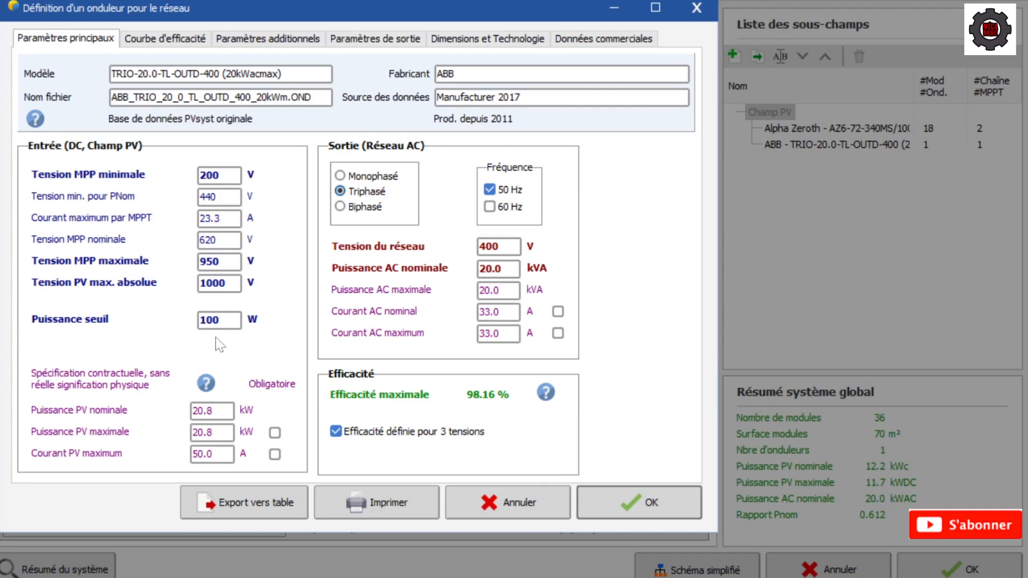
pyautogui.click(212, 316)
pyautogui.click(662, 501)
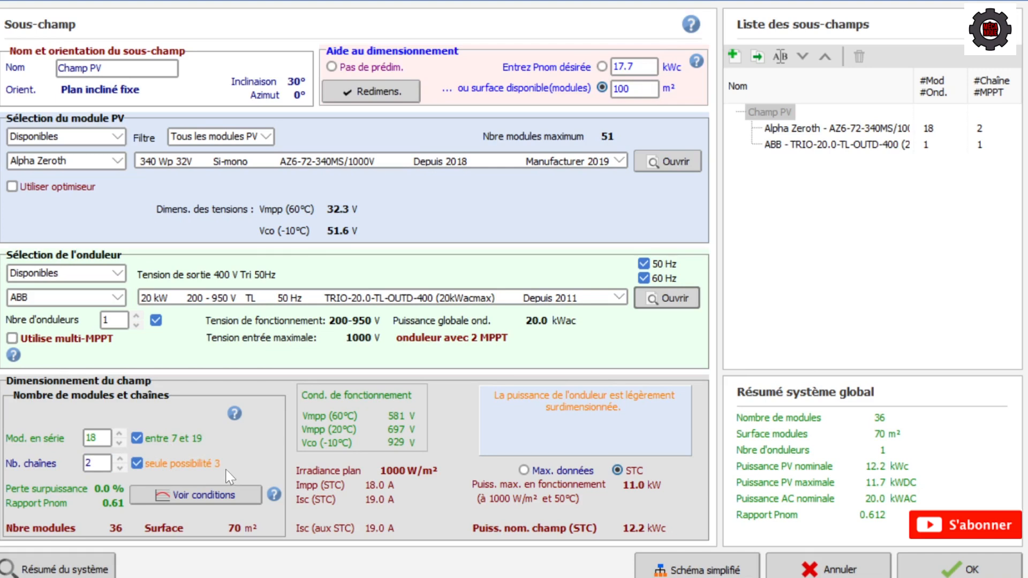
# Try 17 and 19 modules in series for the array and return to 18.
pyautogui.click(99, 463)
pyautogui.click(99, 438)
pyautogui.click(119, 443)
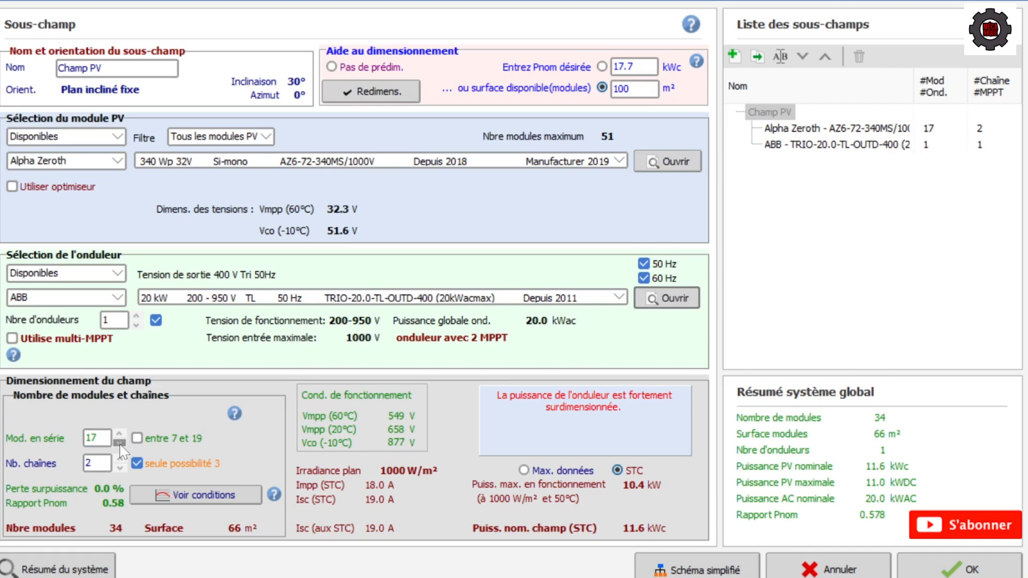
pyautogui.click(119, 432)
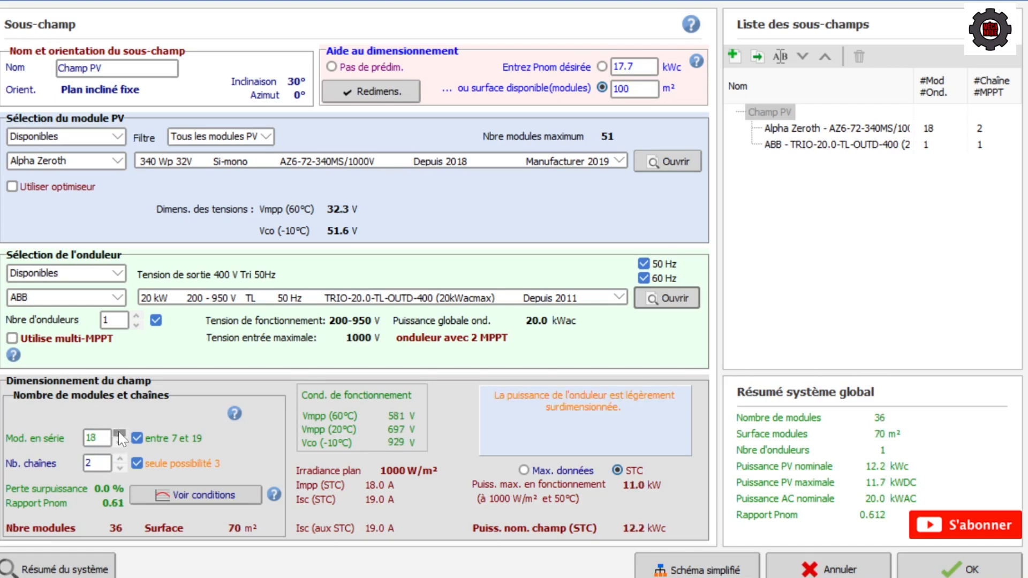
pyautogui.click(119, 432)
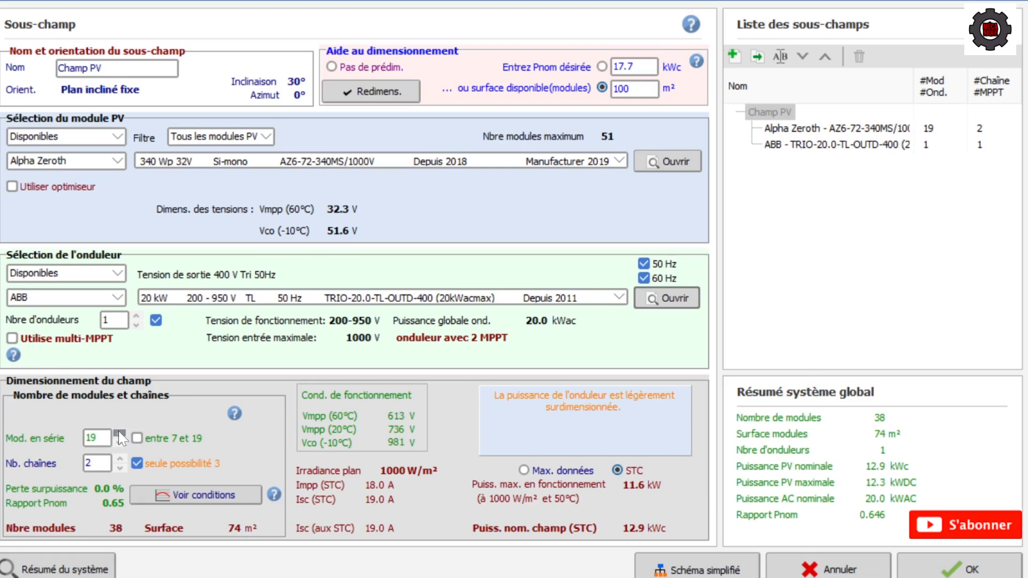
pyautogui.click(119, 444)
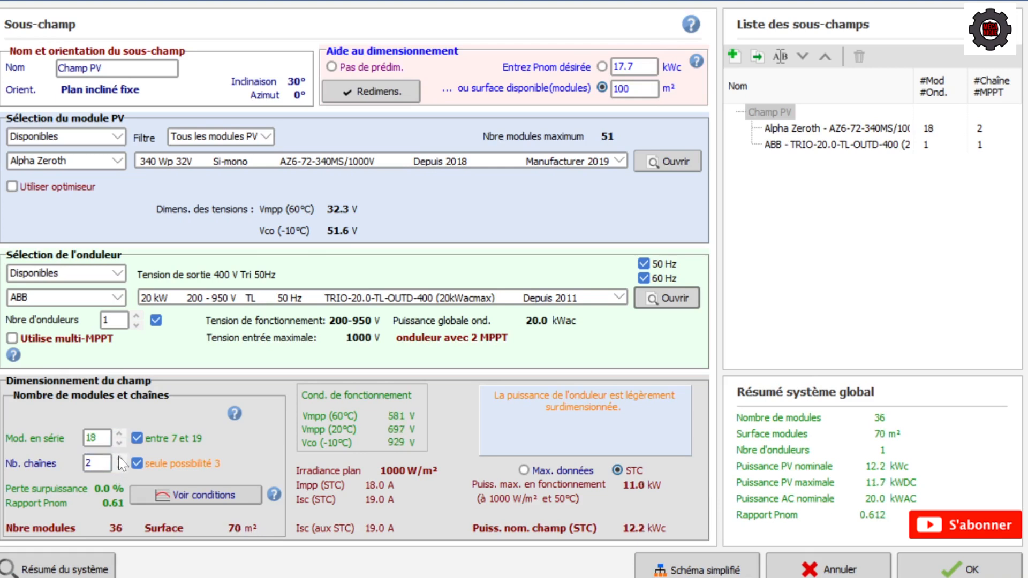
# Try 3 strings and 1 string with 18 modules in series and return to 2 strings.
pyautogui.click(119, 458)
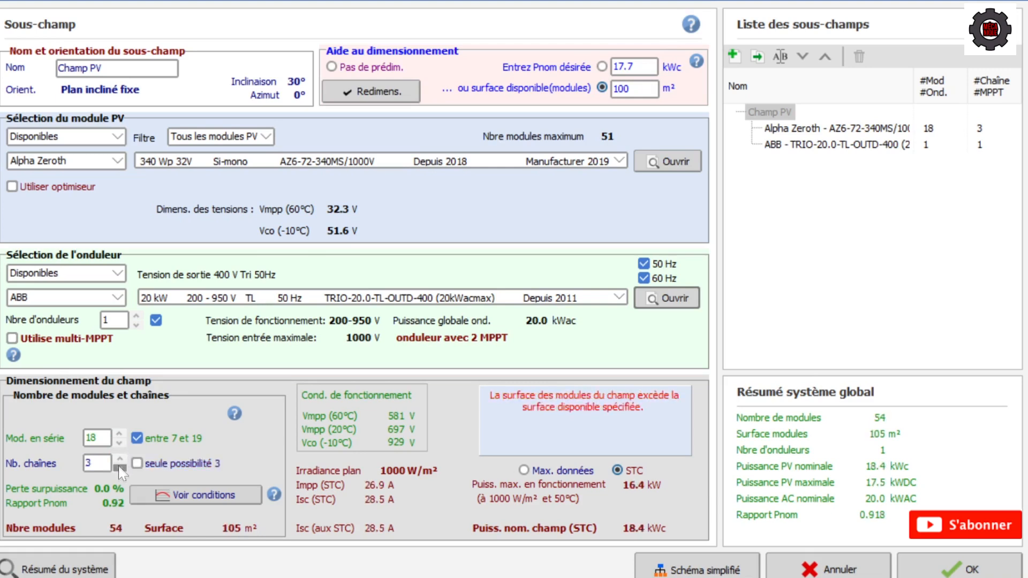
pyautogui.click(119, 467)
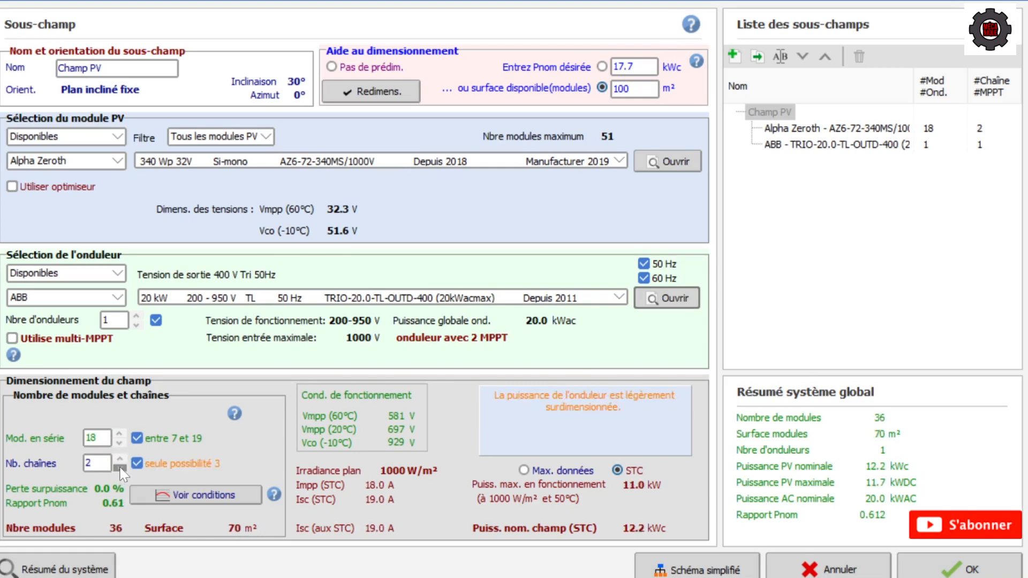
pyautogui.click(119, 468)
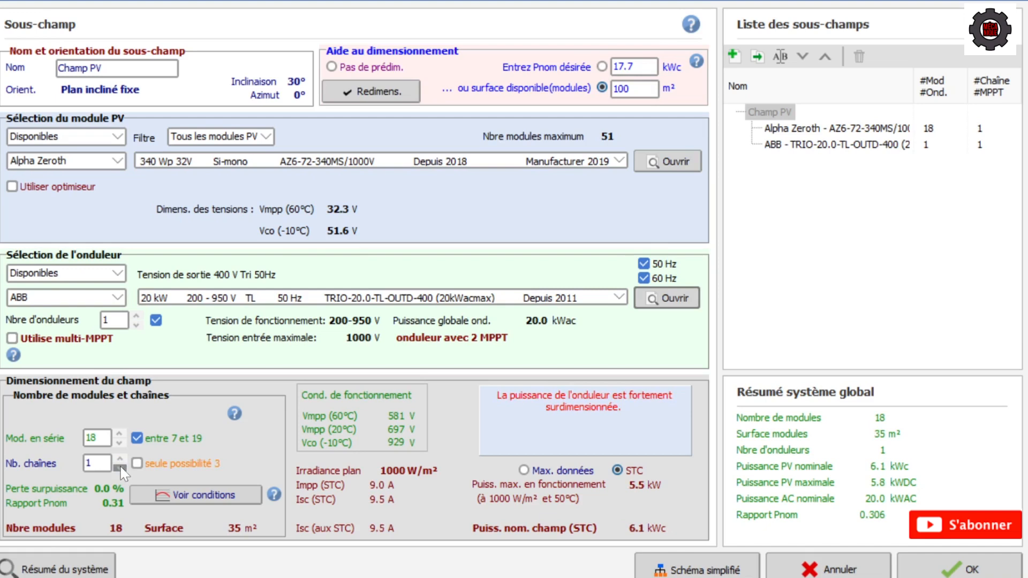
pyautogui.click(119, 458)
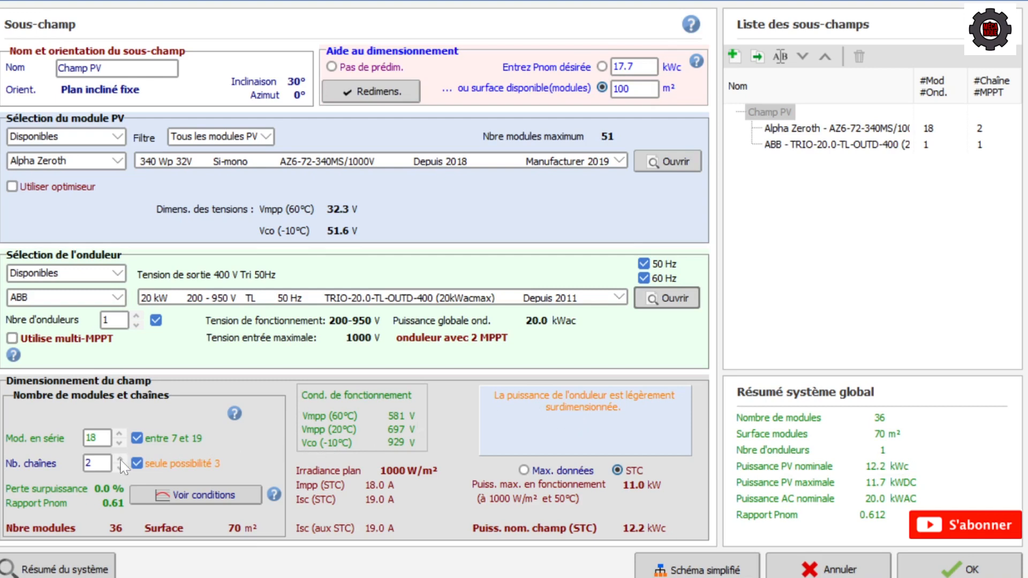
# Try 20 modules in series with 2 strings and bring the series count back to 18.
pyautogui.click(119, 434)
pyautogui.click(120, 433)
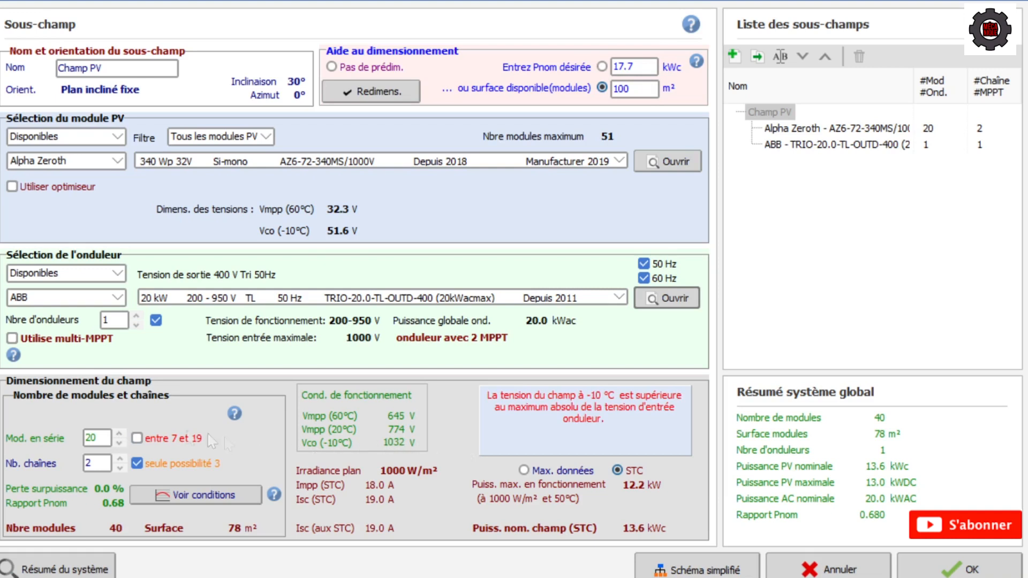
pyautogui.click(120, 443)
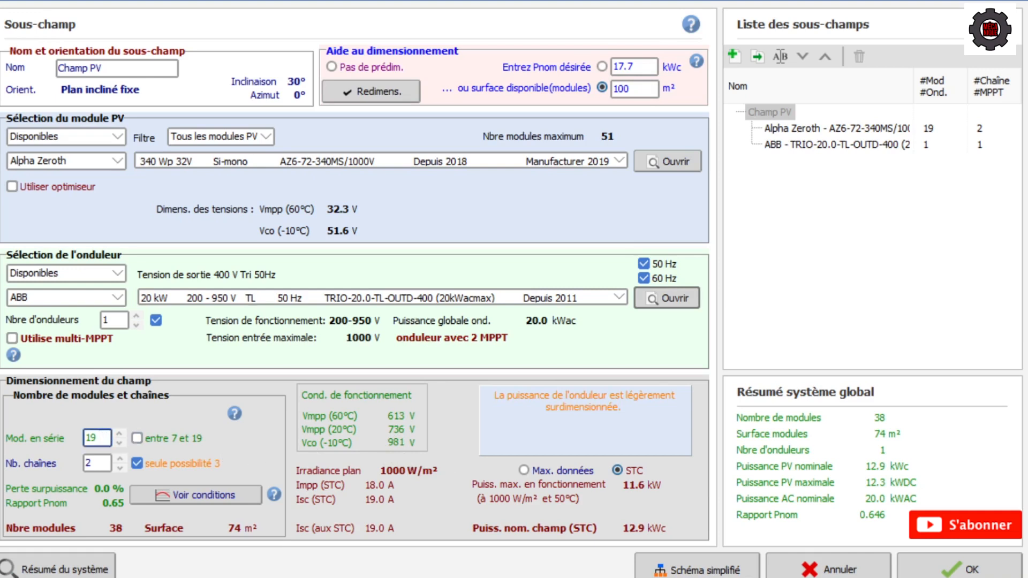
pyautogui.click(119, 443)
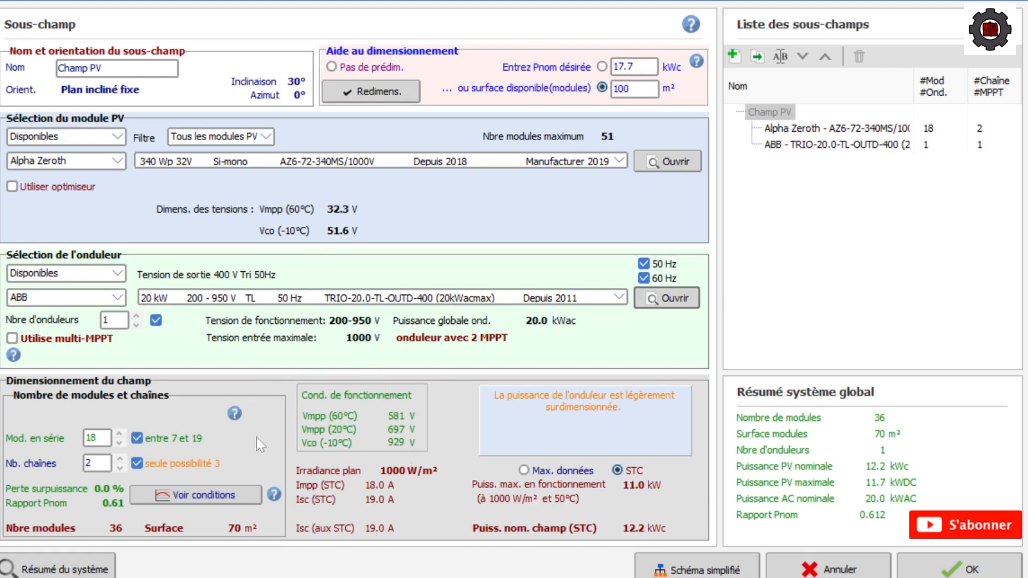
# Compare 1, 2 and 4 strings for the array and set the number of strings to 3.
pyautogui.click(120, 468)
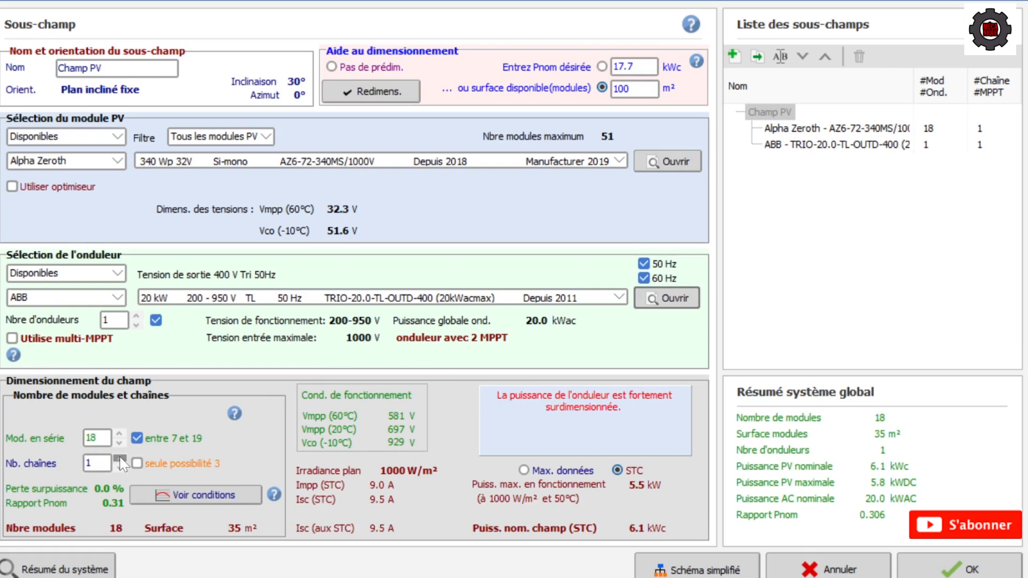
pyautogui.click(120, 459)
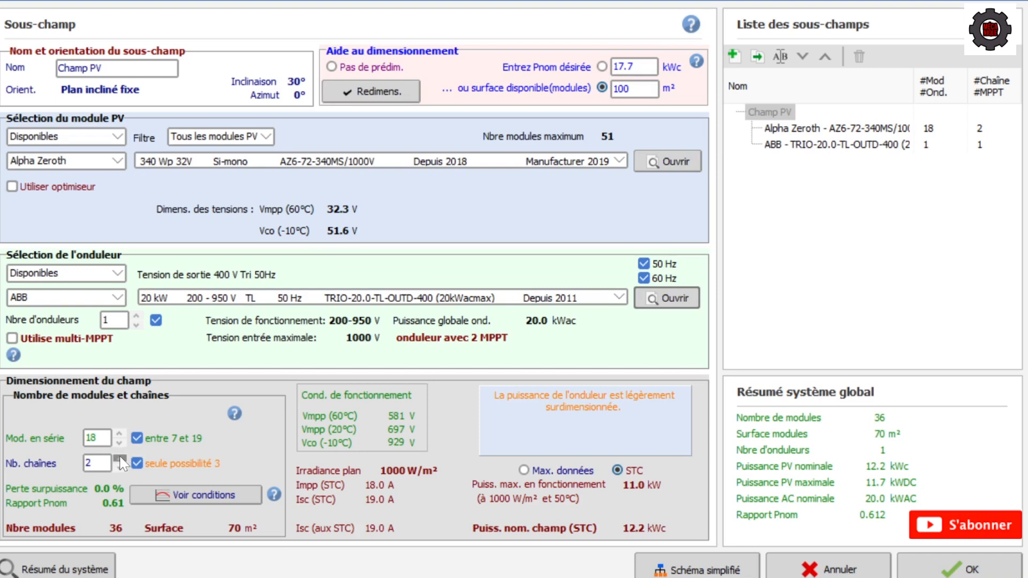
pyautogui.click(120, 459)
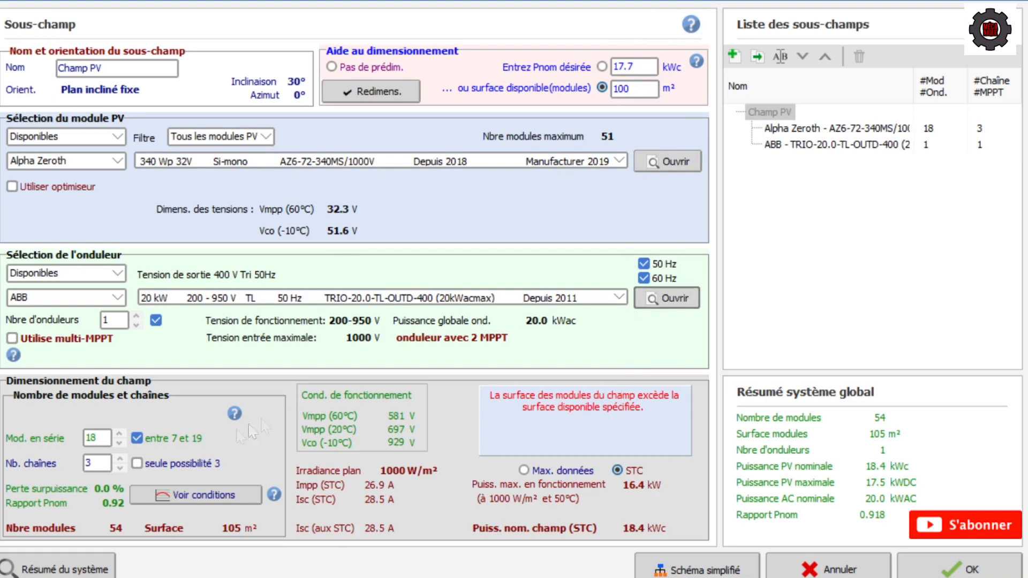
pyautogui.click(120, 459)
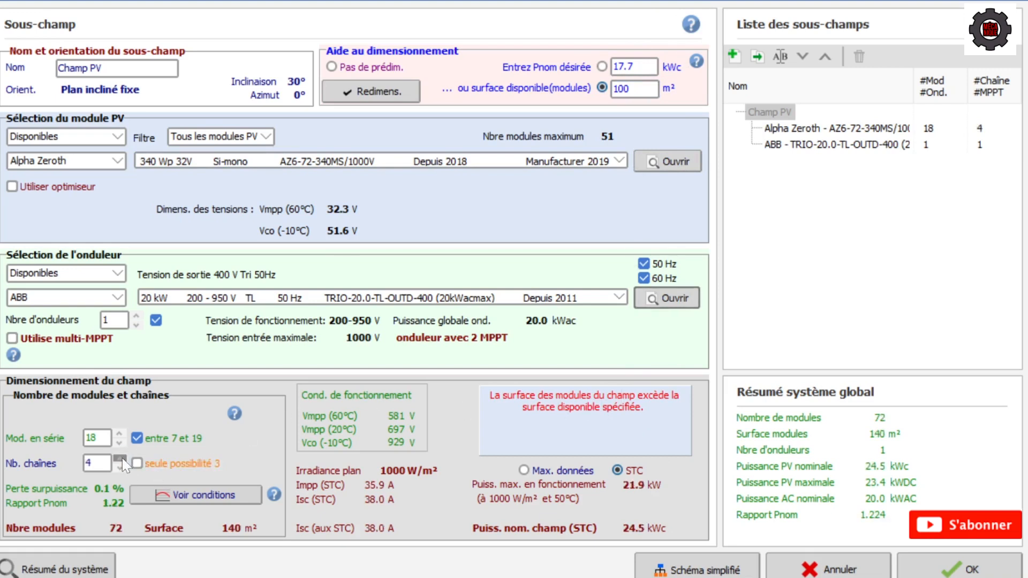
pyautogui.click(118, 469)
pyautogui.click(118, 469)
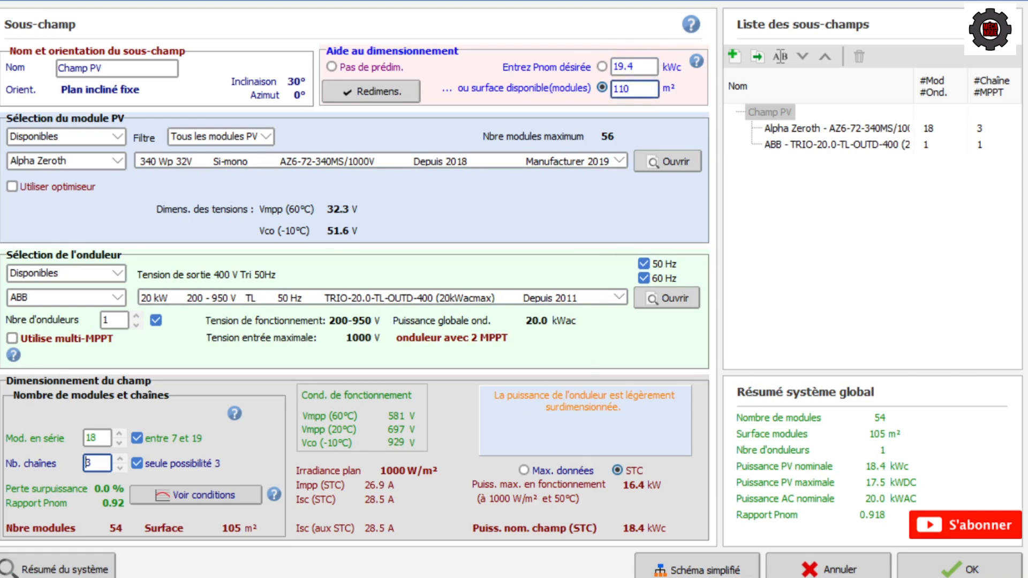
# Set the available module area to 110 m² and accept the system definition, acknowledging the inverter sizing notice.
pyautogui.click(629, 88)
pyautogui.click(943, 572)
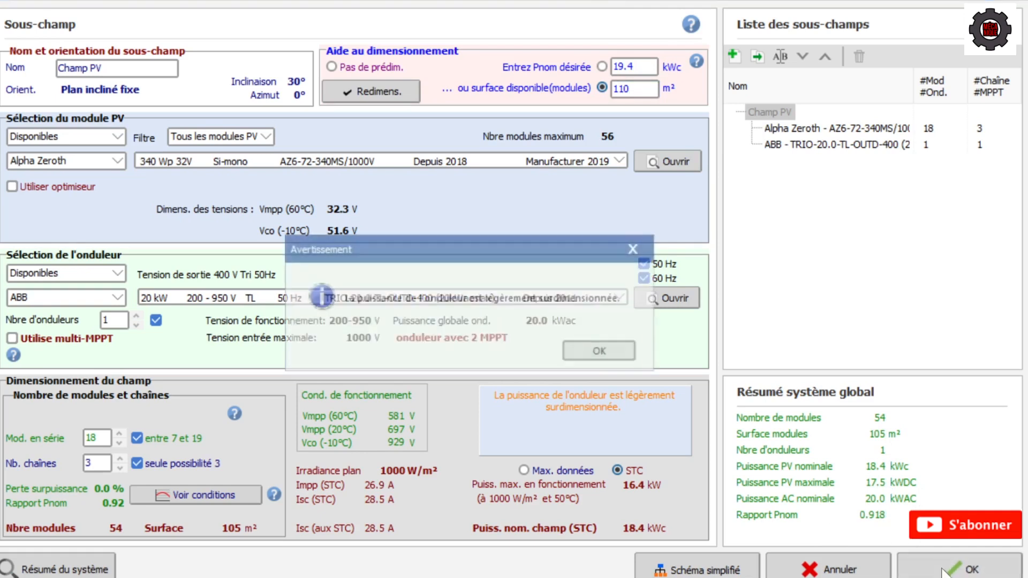
pyautogui.click(632, 356)
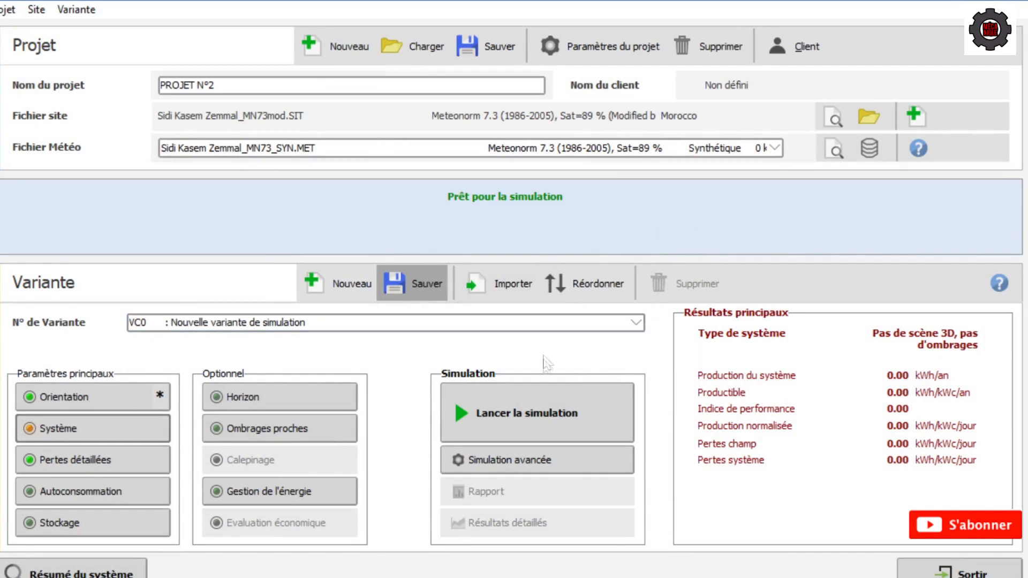
# Run the simulation of the variant and open its report.
pyautogui.click(532, 416)
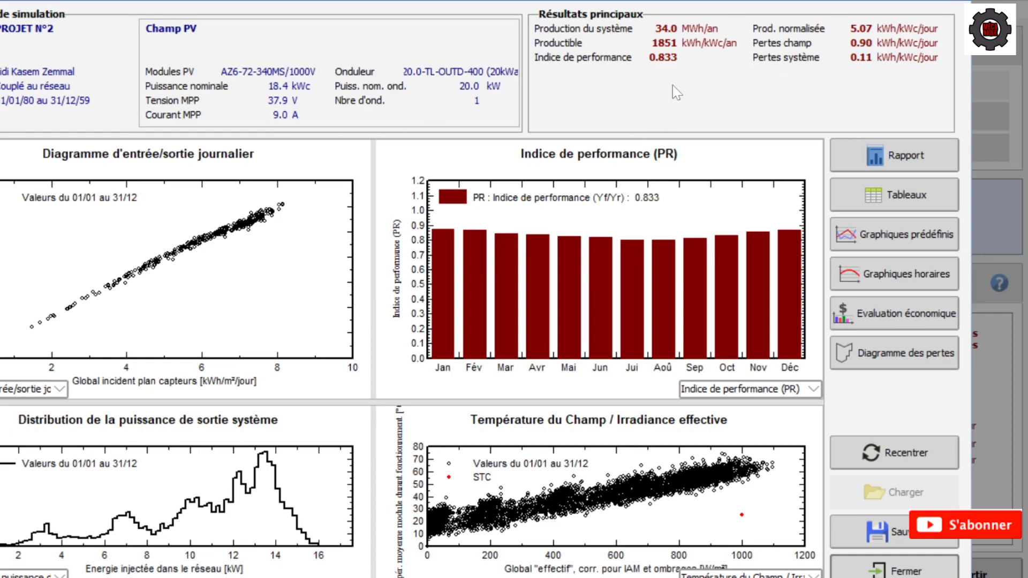
pyautogui.click(895, 155)
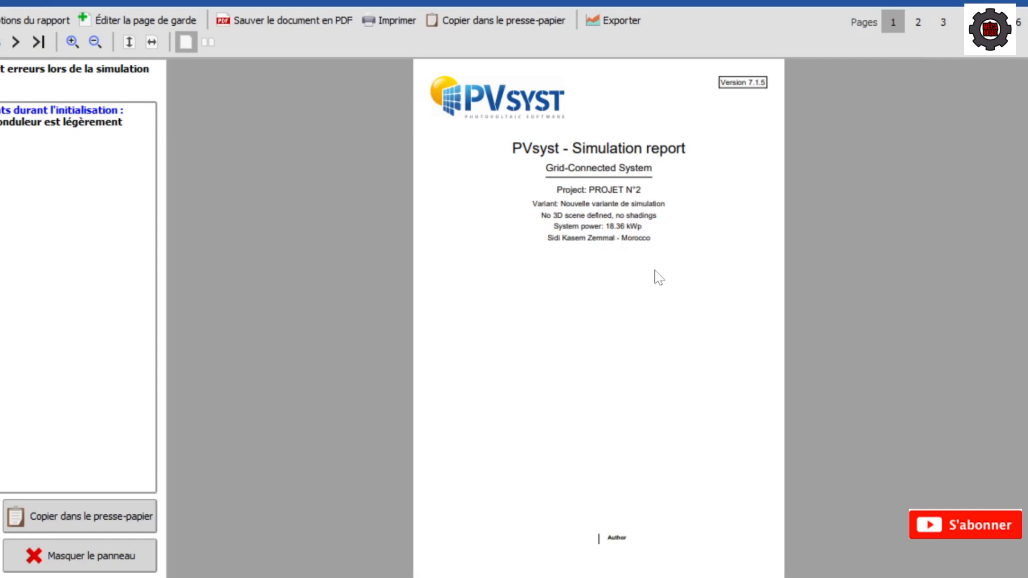
# Examine page 2 of the simulation report, with the project, system and results summaries, at a larger size.
pyautogui.scroll(-1, 616, 288)
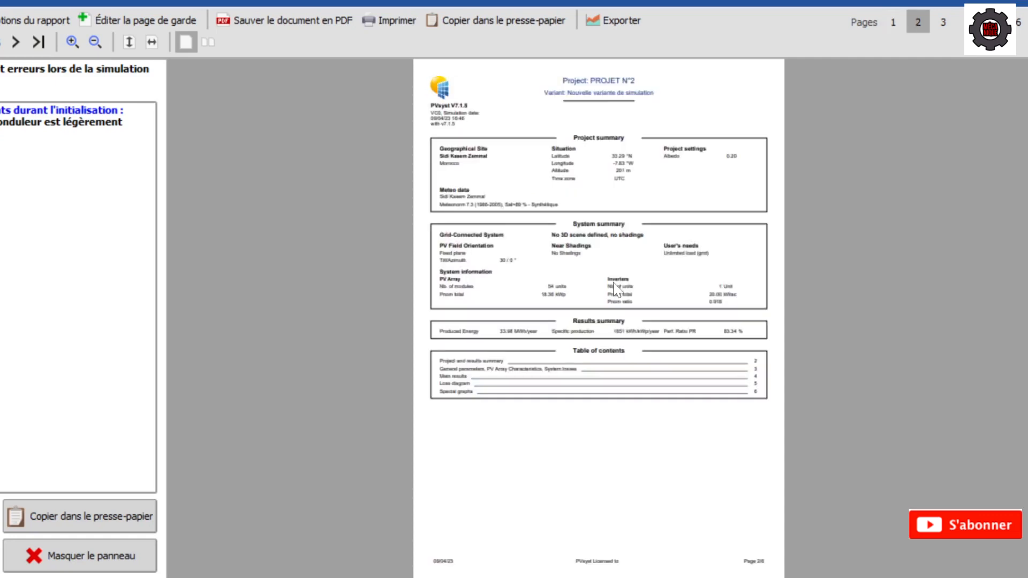
pyautogui.scroll(1, 602, 281)
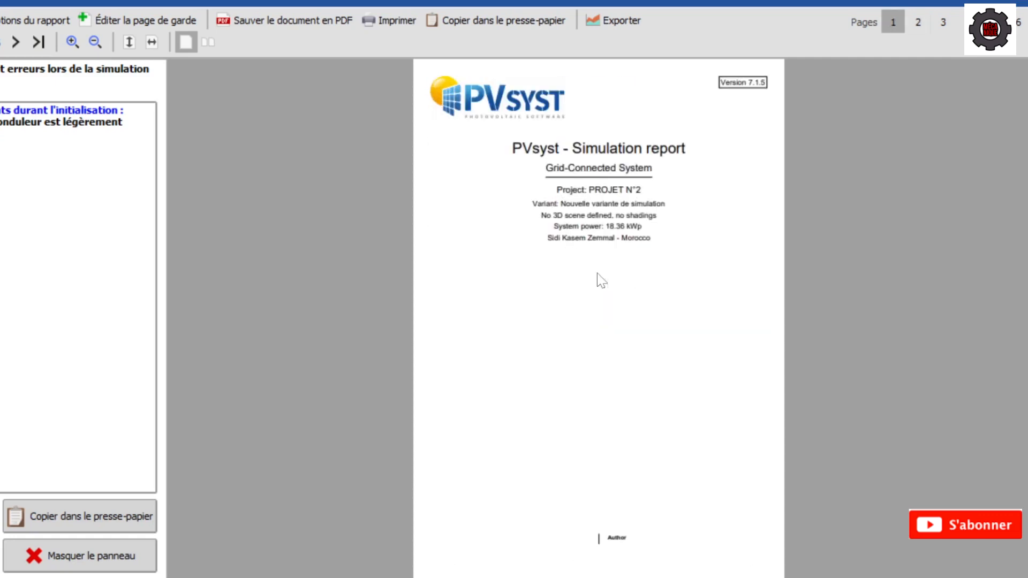
pyautogui.click(16, 42)
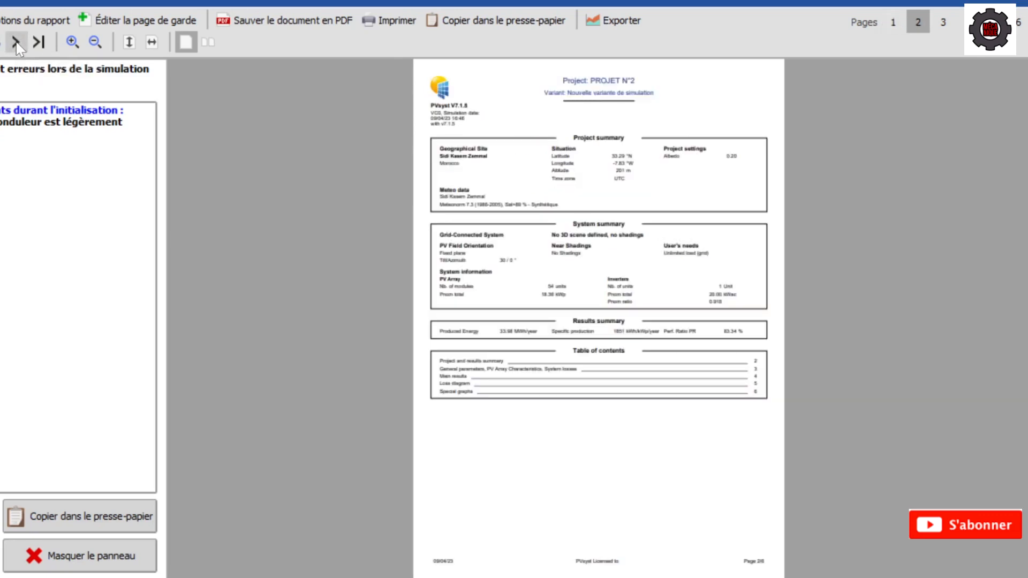
pyautogui.click(73, 41)
pyautogui.click(73, 41)
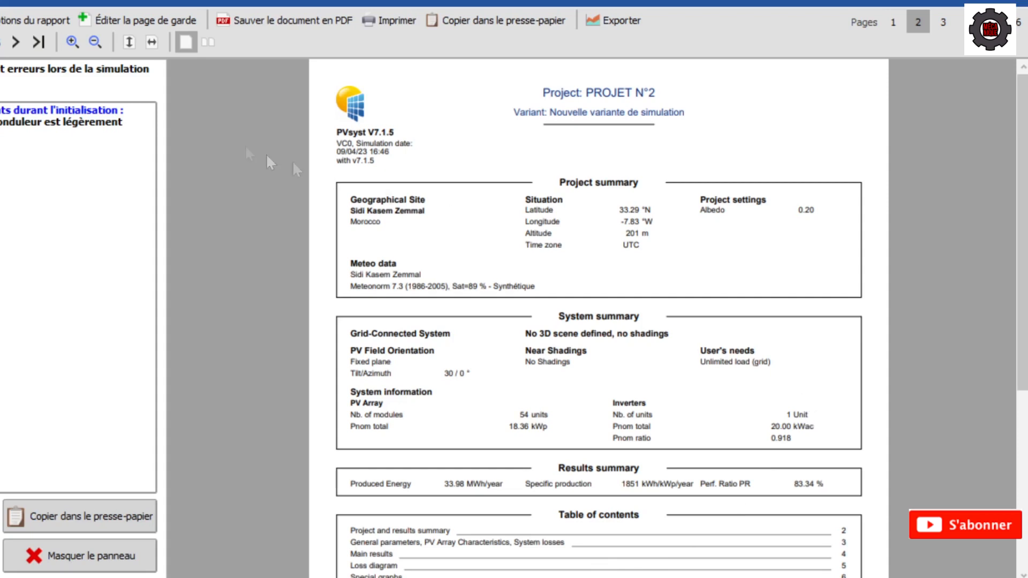
# Examine report pages 3 and 4, covering the general parameters, PV array characteristics, main results and monthly balances table.
pyautogui.click(15, 42)
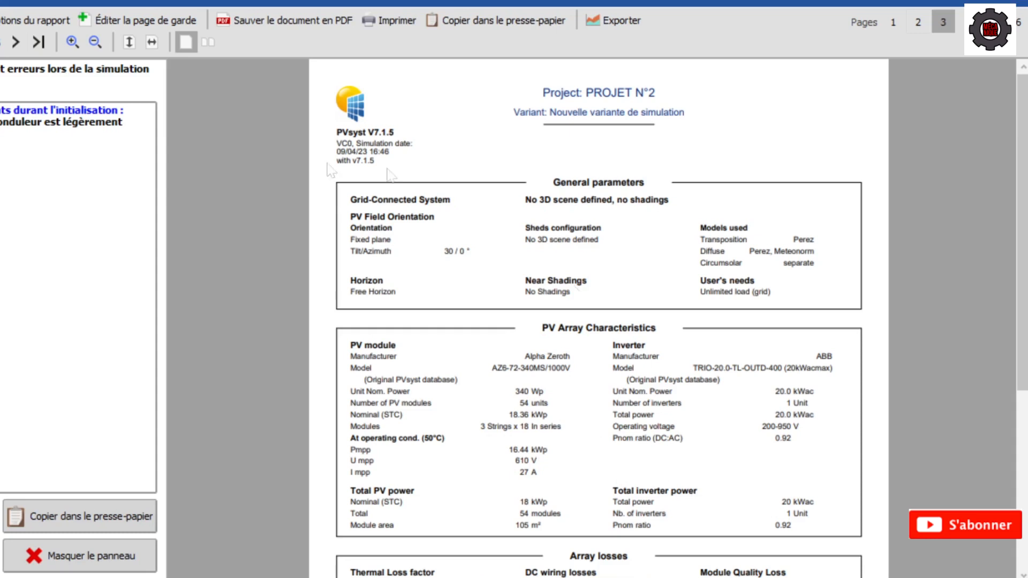
pyautogui.click(16, 43)
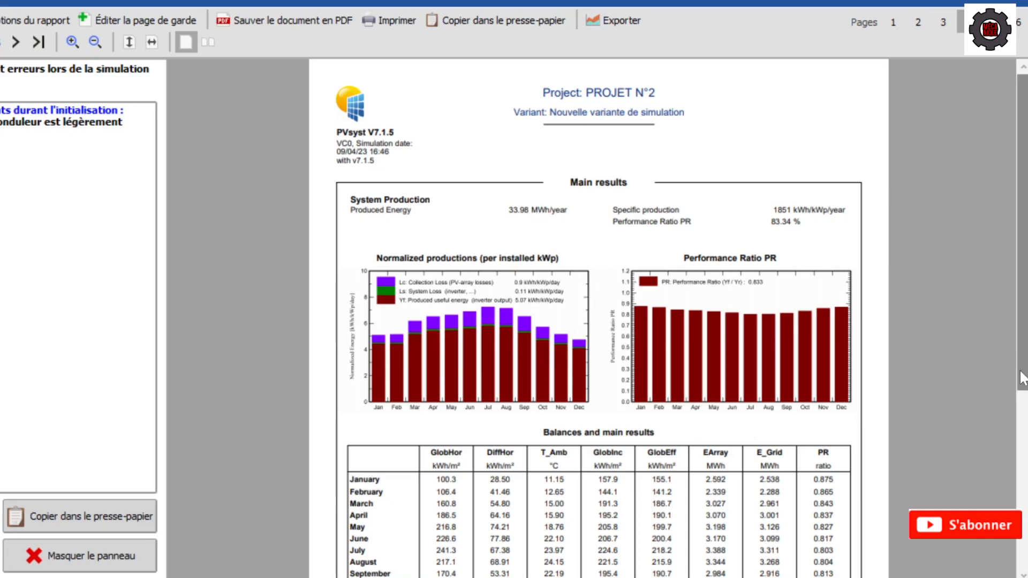
pyautogui.scroll(-2, 1011, 385)
pyautogui.scroll(-1, 1012, 396)
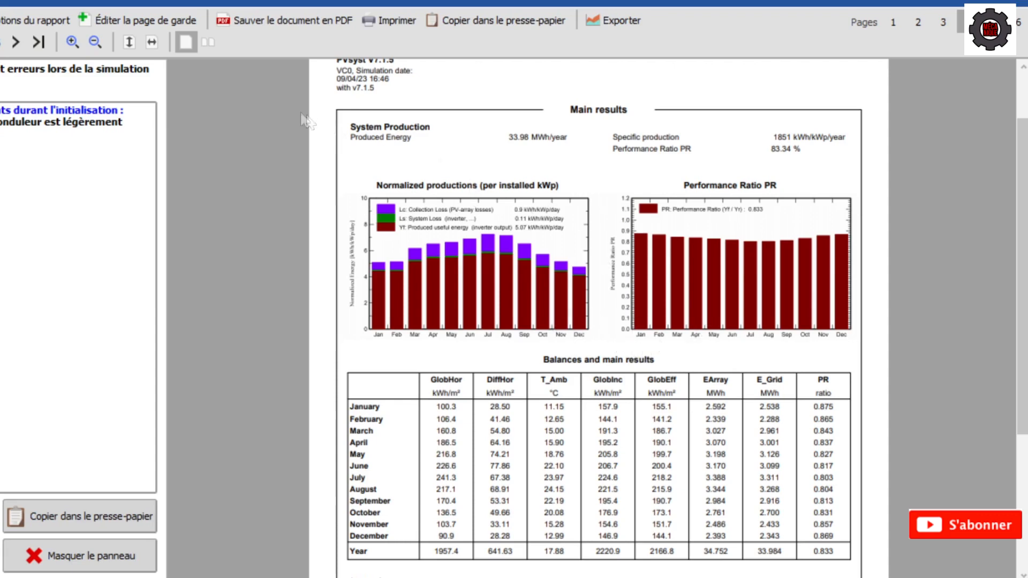
# Examine the loss diagram on report page 5, recheck the main results legends, and view the special graphs on page 6.
pyautogui.click(15, 42)
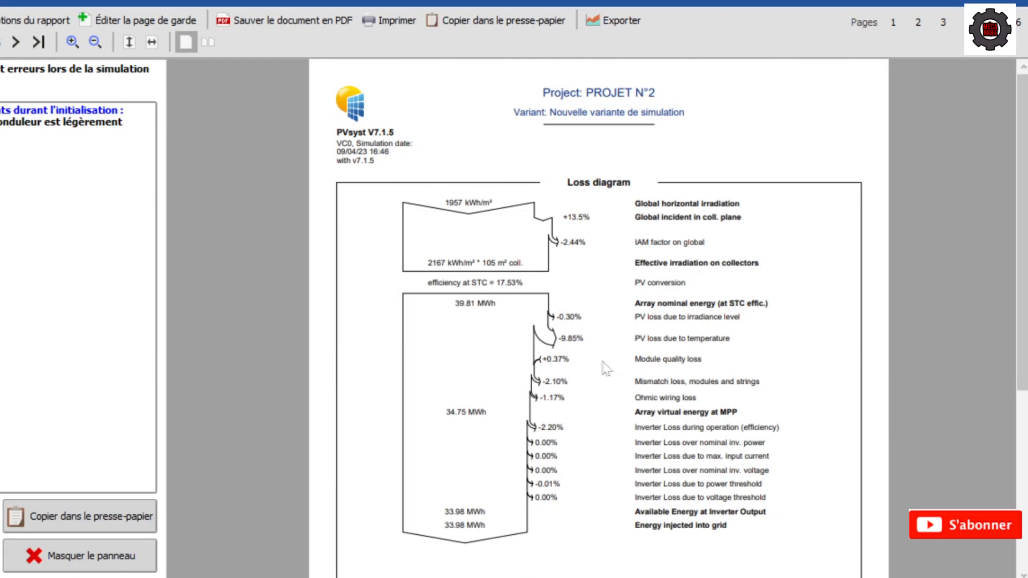
pyautogui.scroll(3, 601, 360)
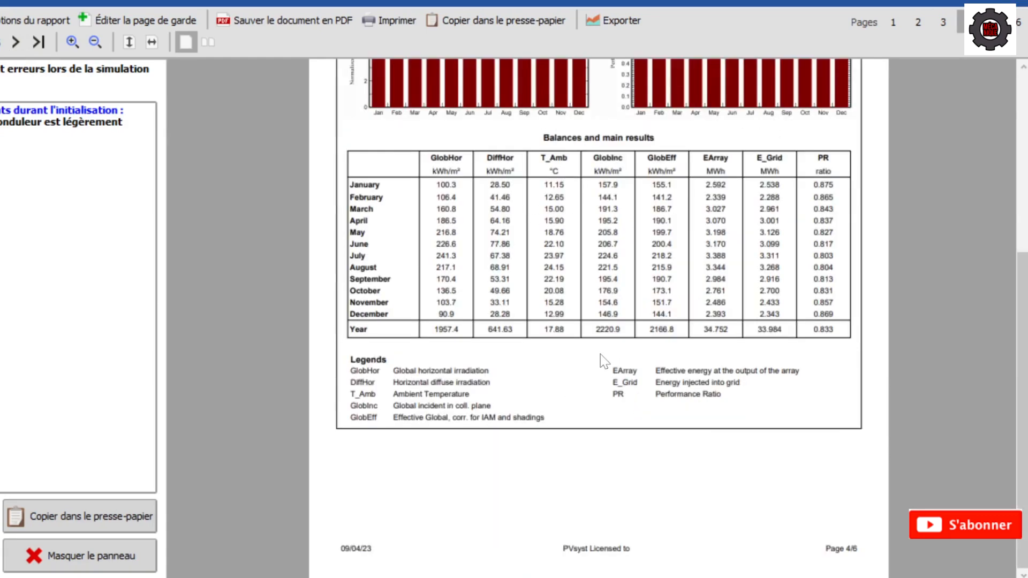
pyautogui.scroll(-3, 603, 360)
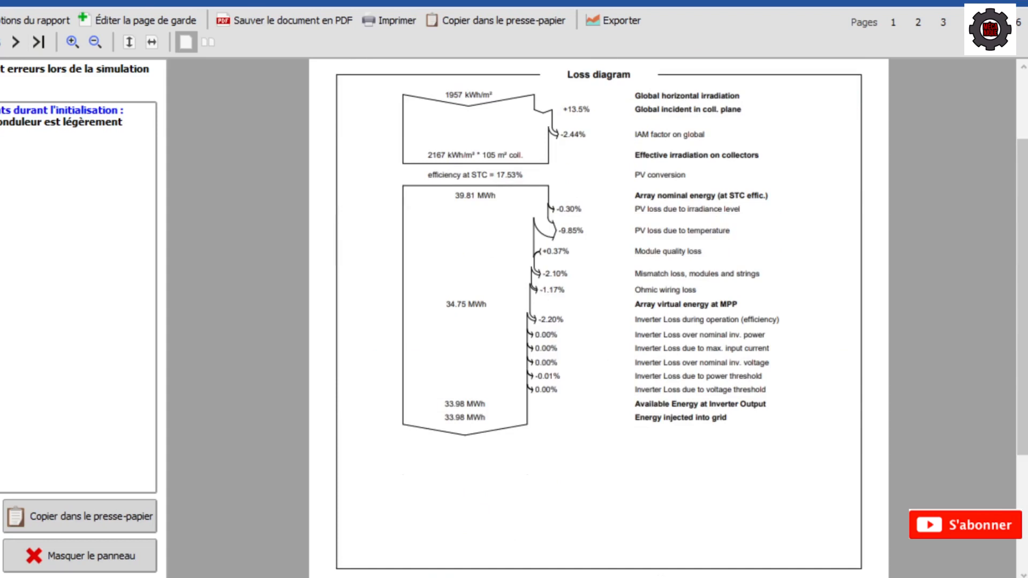
pyautogui.click(17, 45)
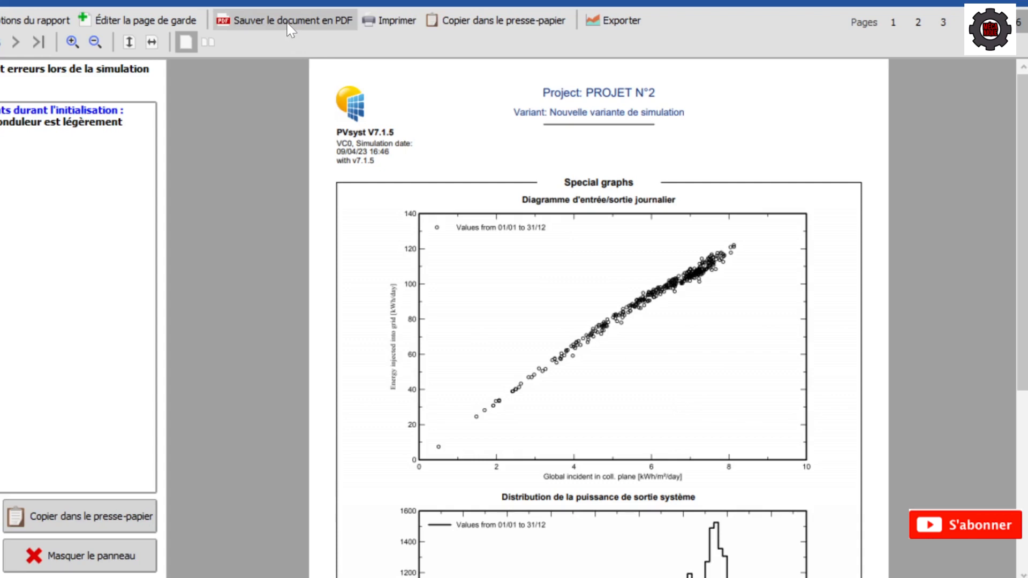
# Bring up the option to save the report as a PDF file and cancel it without saving.
pyautogui.click(309, 33)
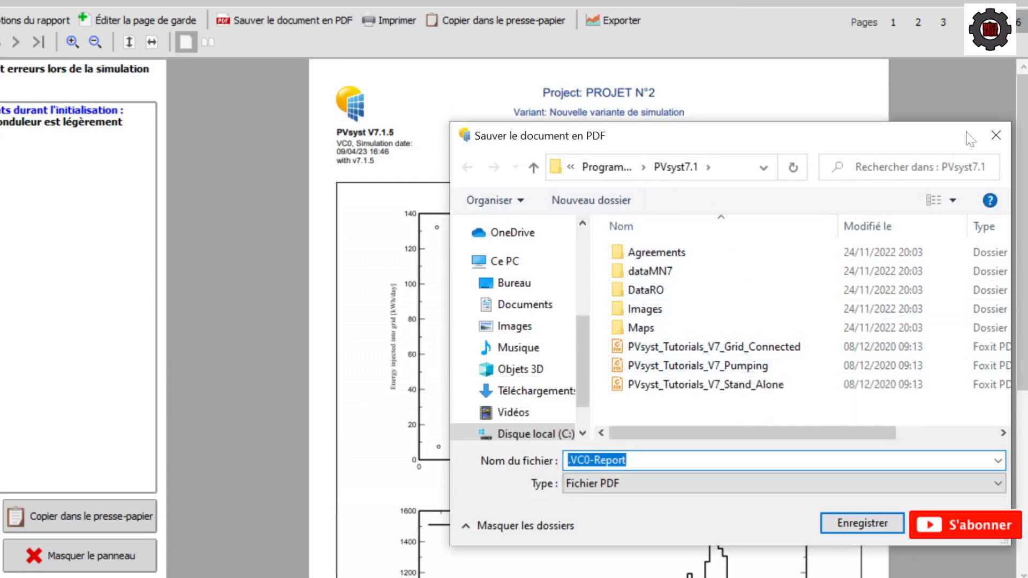
pyautogui.click(996, 135)
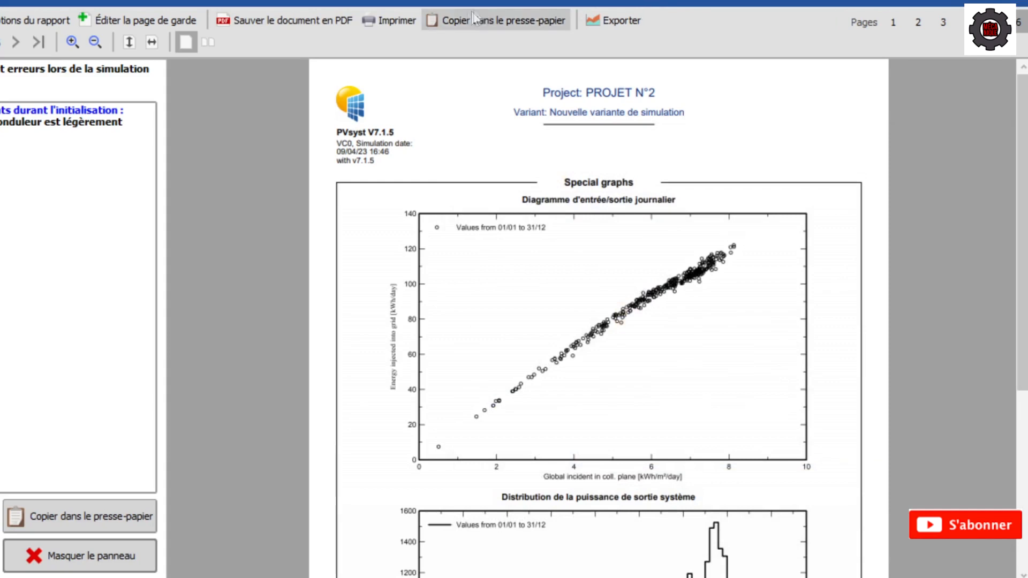